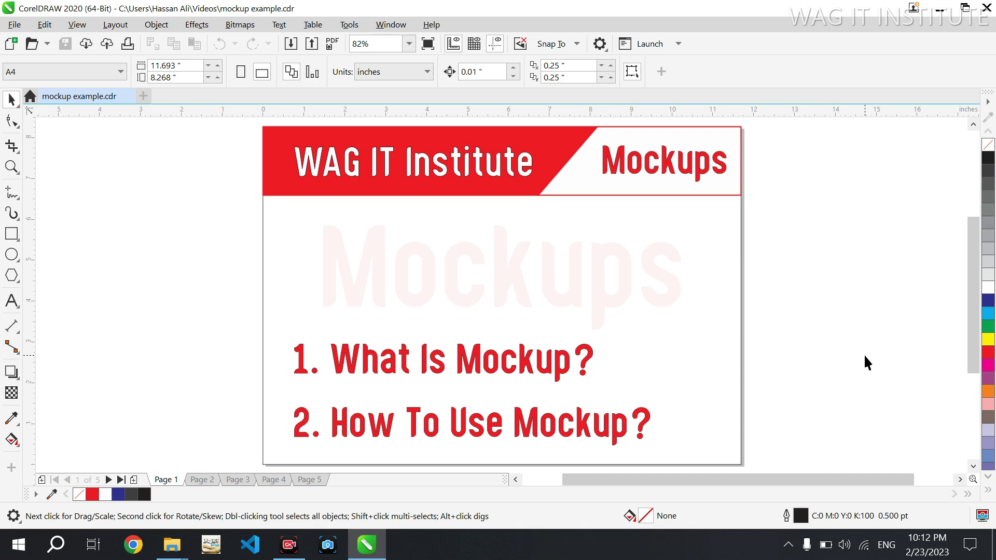
# Review Page 2's WAG logo 2D design beside its mockup, selecting each in turn.
pyautogui.click(202, 480)
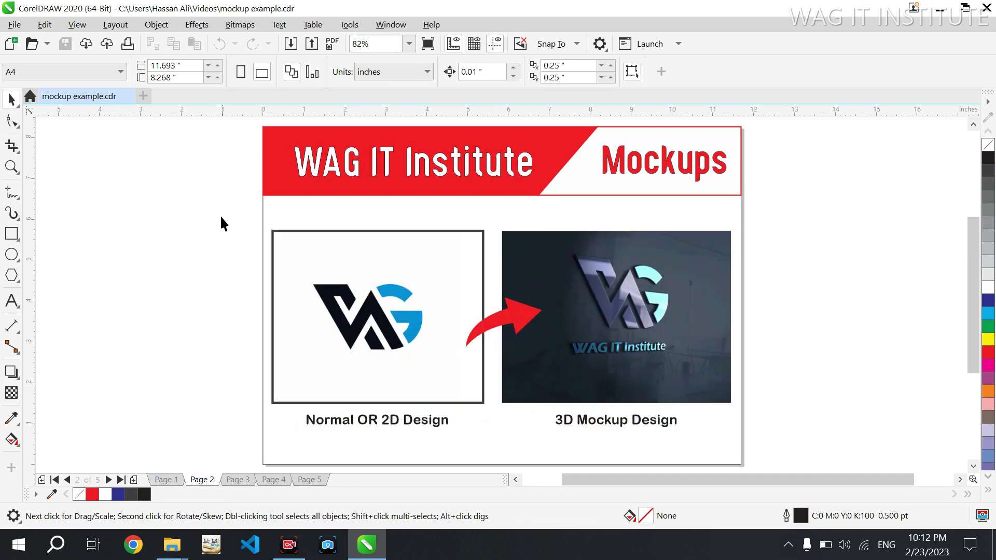
pyautogui.moveTo(273, 244); pyautogui.dragTo(506, 460)
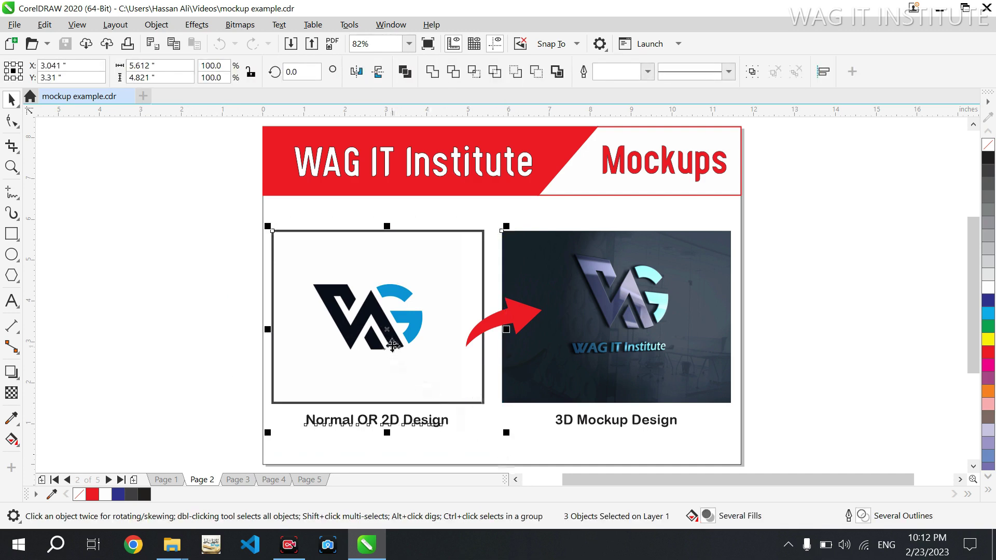
pyautogui.click(830, 225)
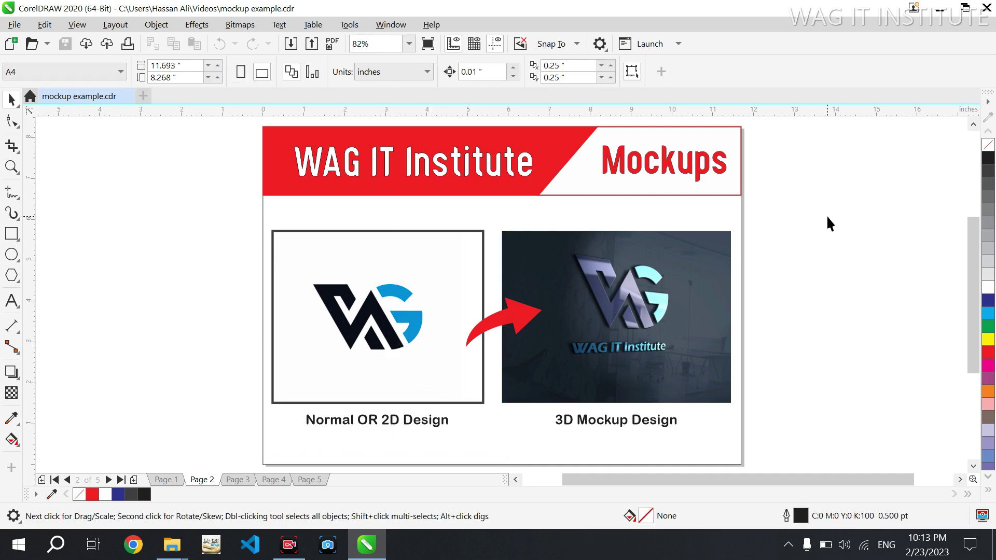
pyautogui.moveTo(829, 218); pyautogui.dragTo(487, 427)
pyautogui.moveTo(488, 427); pyautogui.dragTo(791, 335)
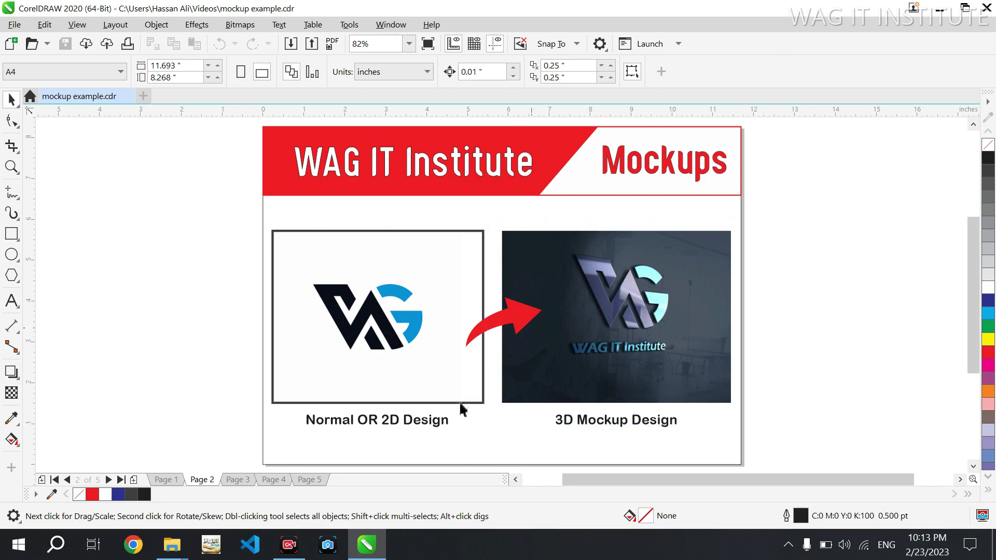
# Review Page 3's framed 2D scooter design and its 3D mockup, then go to Page 4.
pyautogui.click(236, 480)
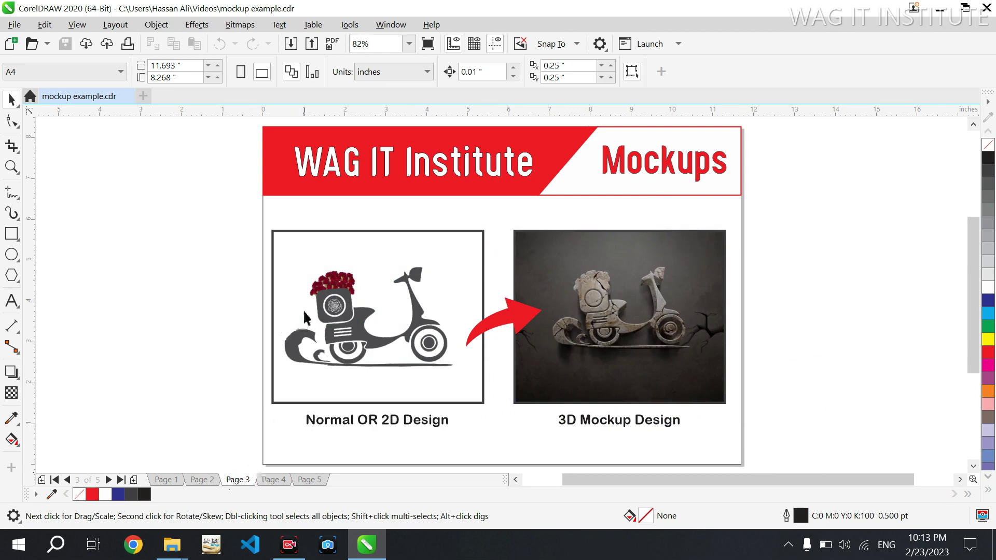
pyautogui.click(345, 312)
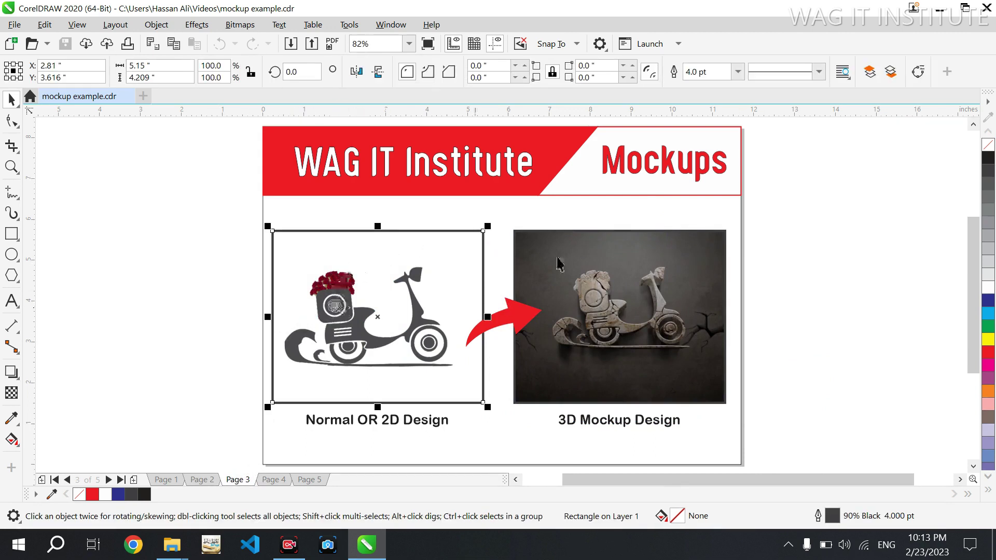
pyautogui.click(684, 279)
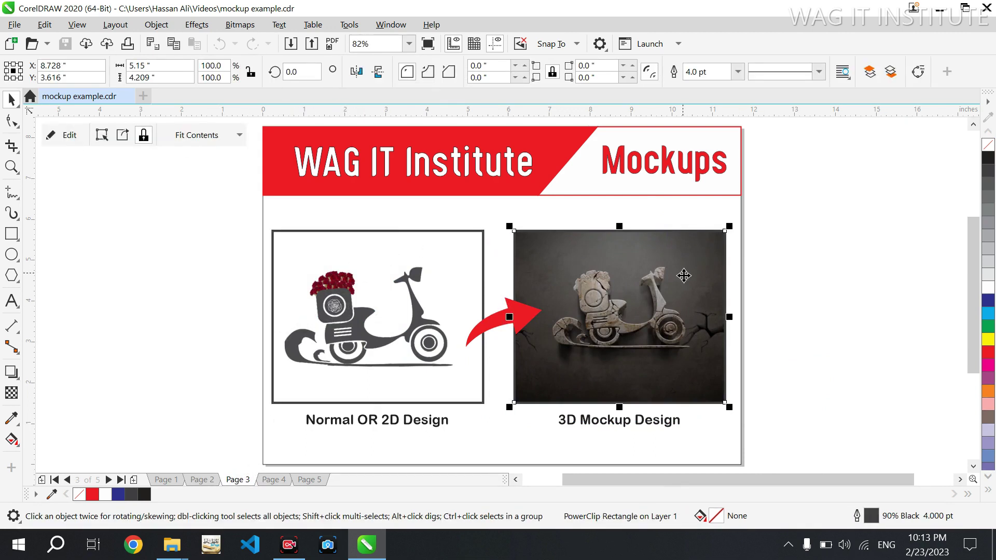
pyautogui.click(817, 311)
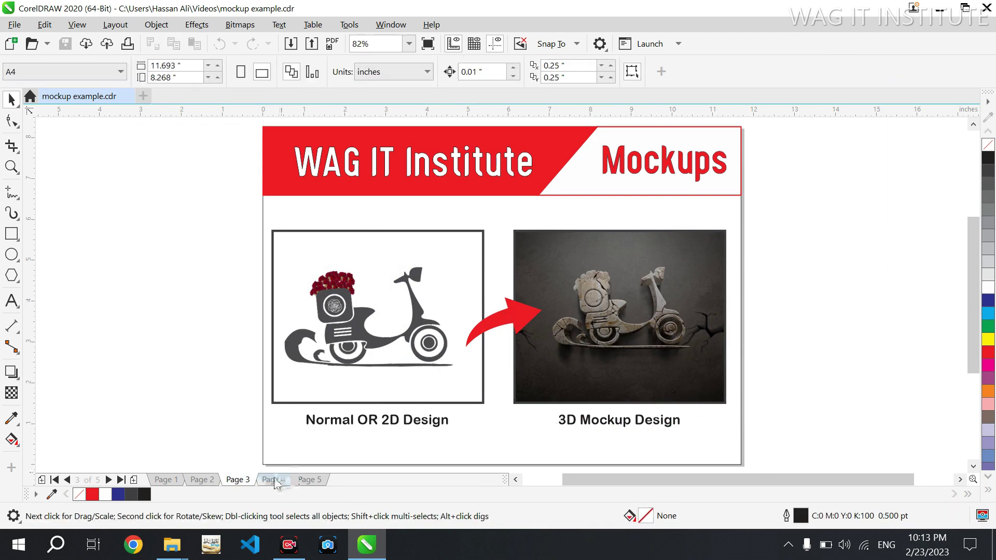
pyautogui.click(273, 479)
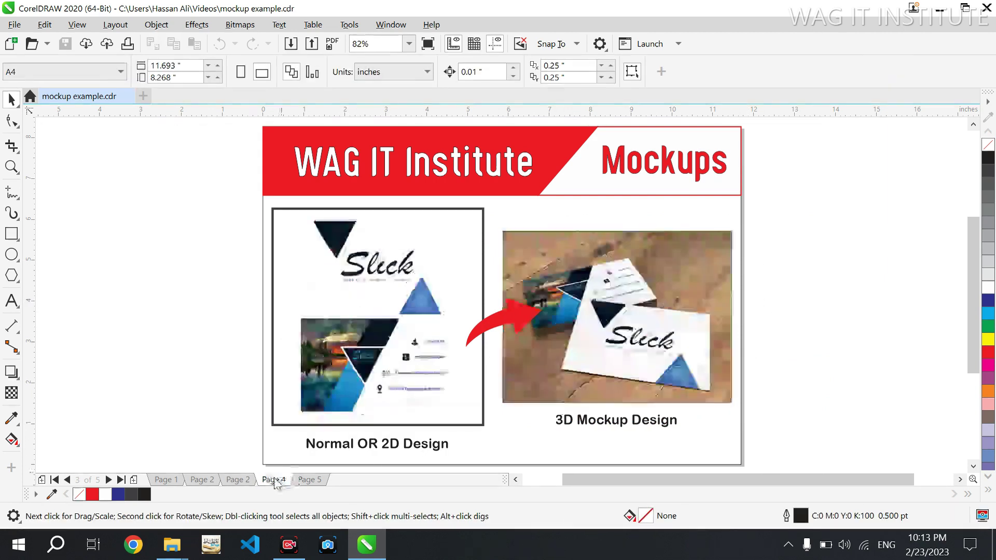
# Inspect Page 4's Slick business-card images, then select Page 5's WAG IT Institute text.
pyautogui.click(356, 298)
pyautogui.click(353, 345)
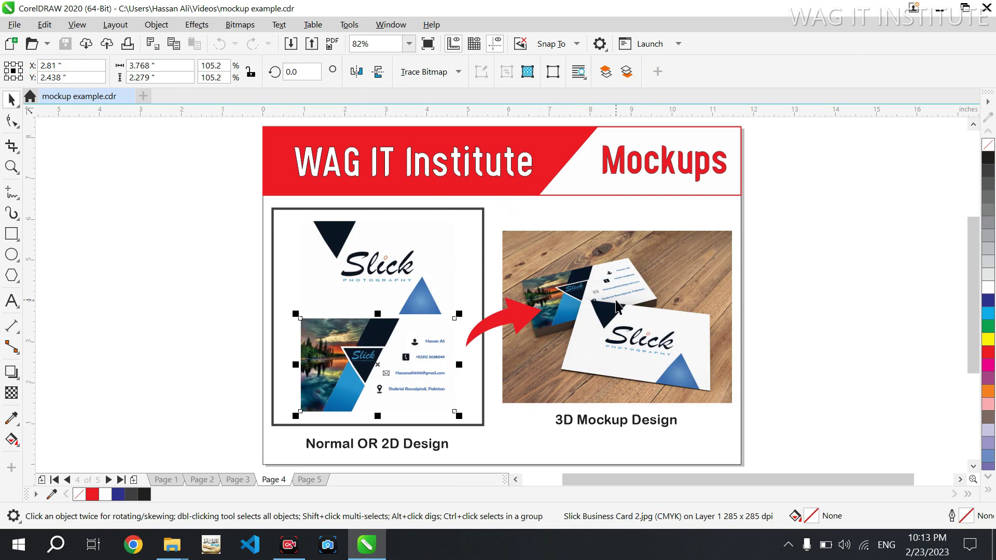
pyautogui.click(306, 479)
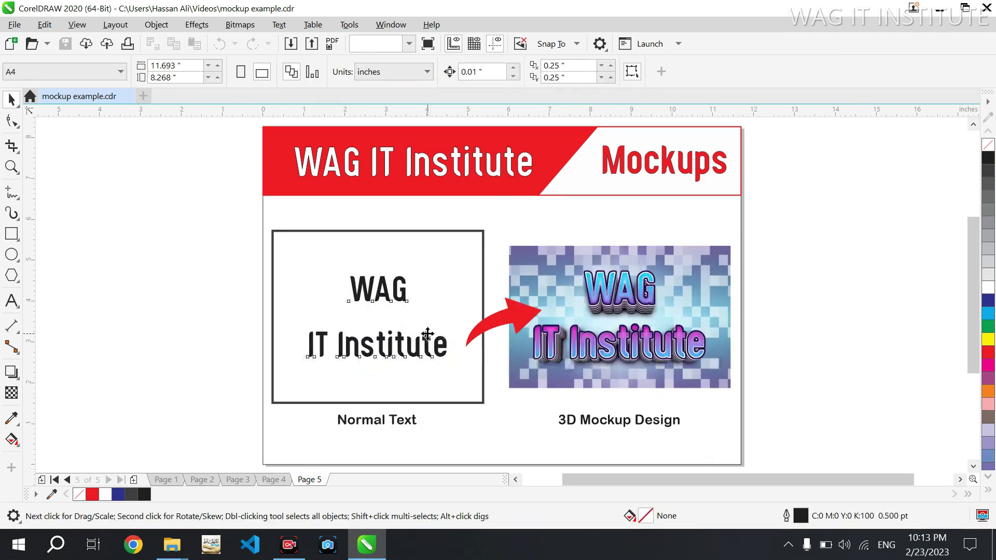
pyautogui.click(428, 332)
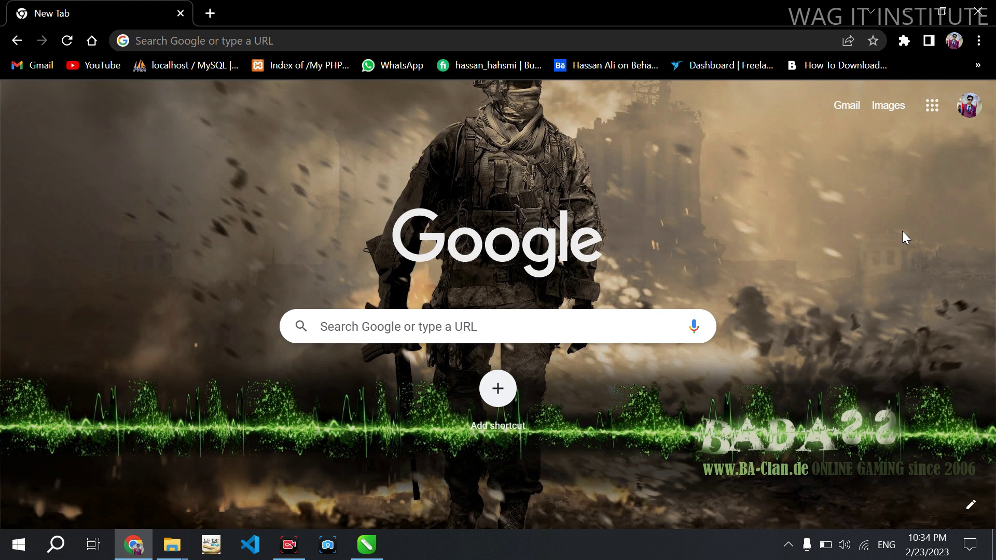
# Load freepik.com in Chrome, fixing a typo in the address.
pyautogui.click(624, 40)
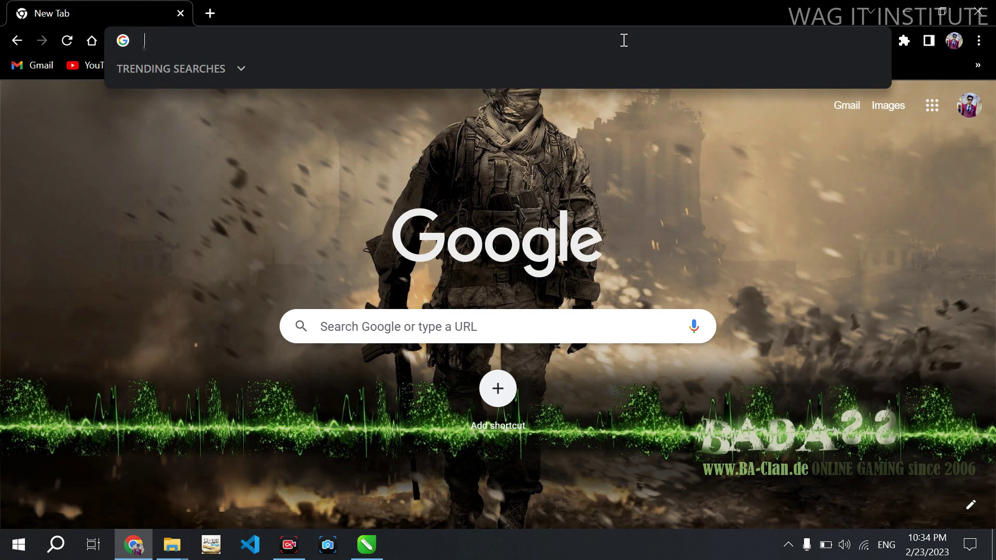
pyautogui.write('free[ik')
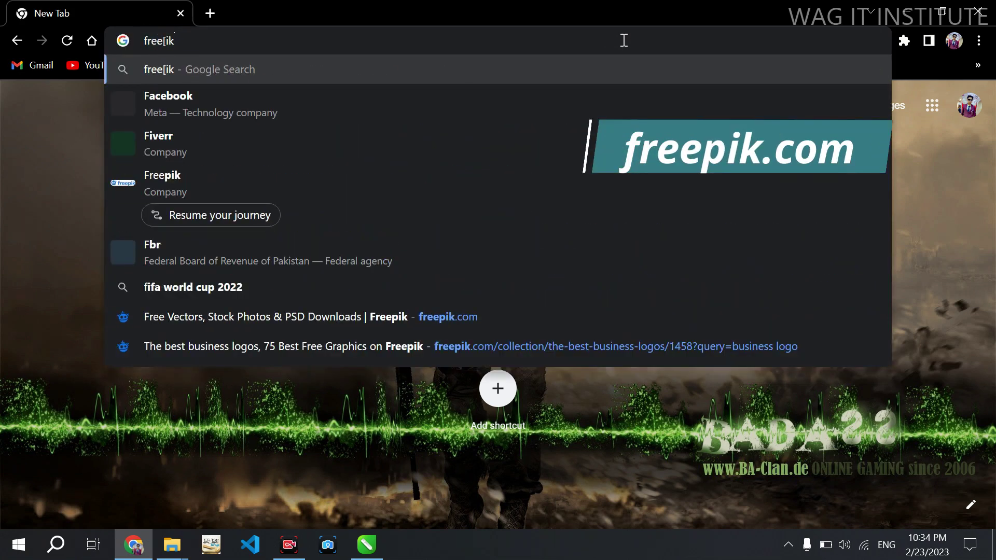
pyautogui.press('BackSpace')
pyautogui.write('pik')
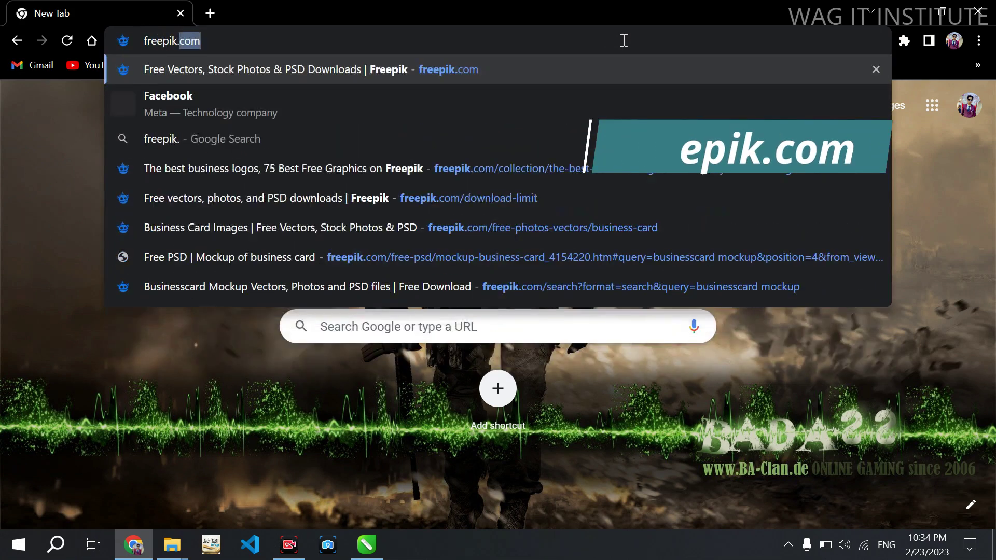
pyautogui.write('.com')
pyautogui.press('Return')
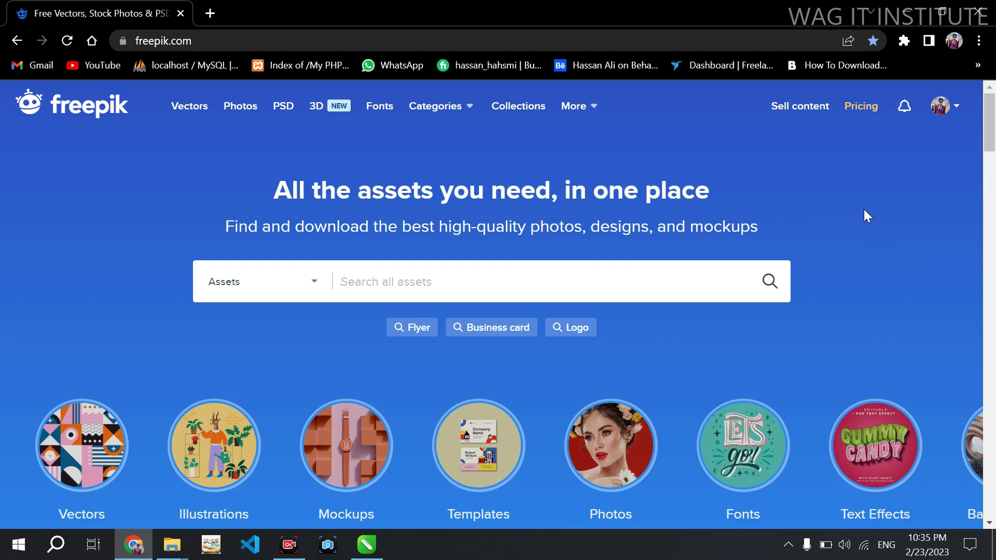
# Search Freepik for 'business card mockups' using the suggested search.
pyautogui.write('busiess')
pyautogui.press('Down')
pyautogui.press('Return')
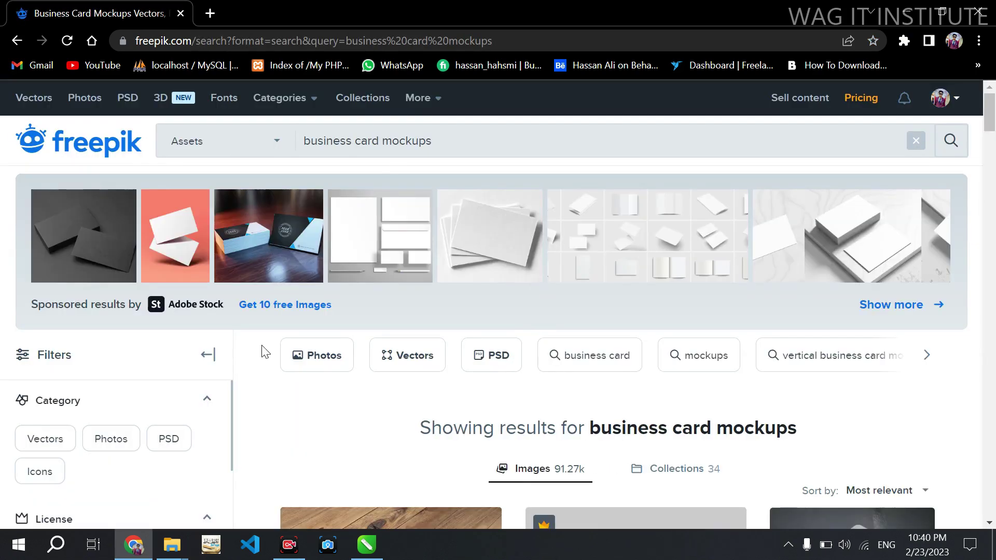
# Scroll through the business card mockup results to find the wooden-table design.
pyautogui.scroll(-1, 252, 358)
pyautogui.scroll(-3, 252, 358)
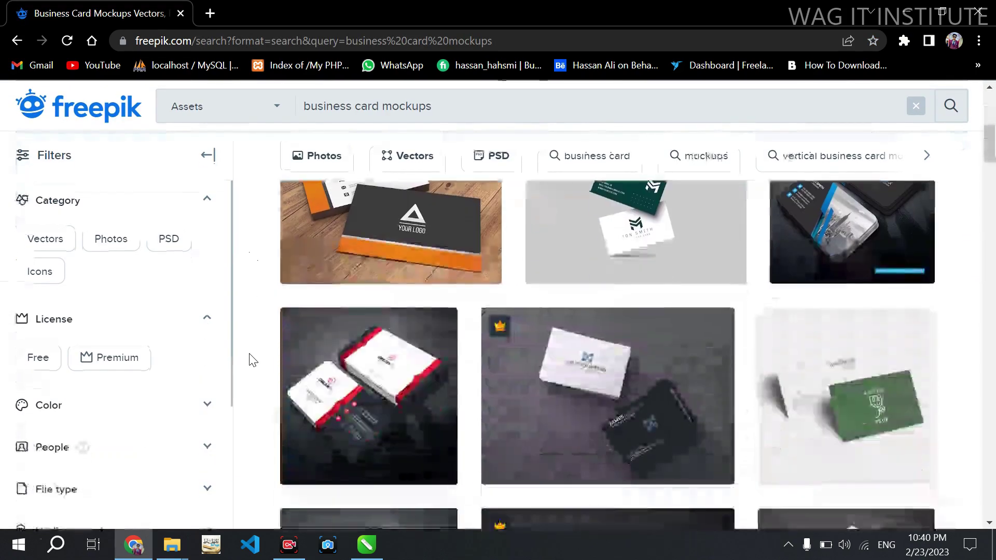
pyautogui.scroll(-5, 251, 357)
pyautogui.scroll(3, 260, 350)
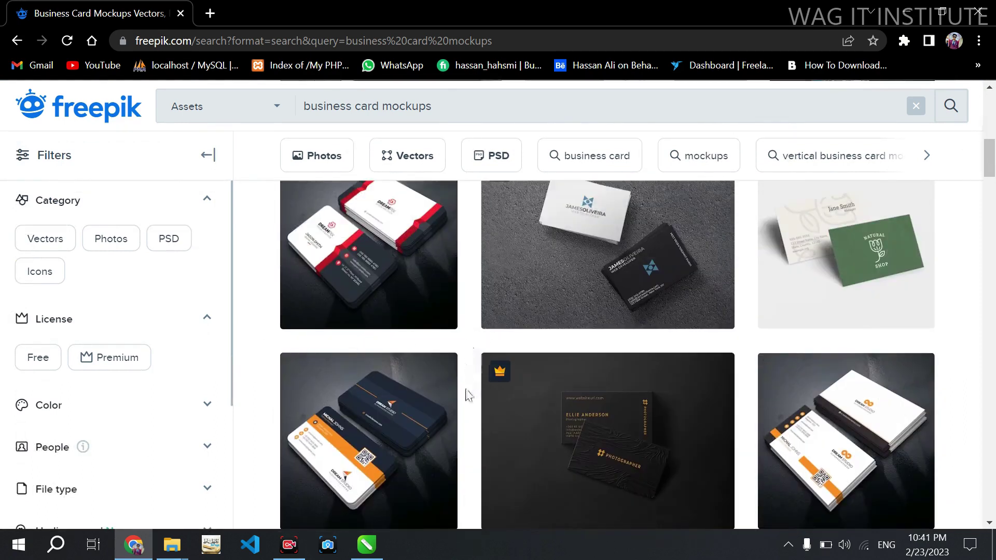
pyautogui.scroll(4, 472, 384)
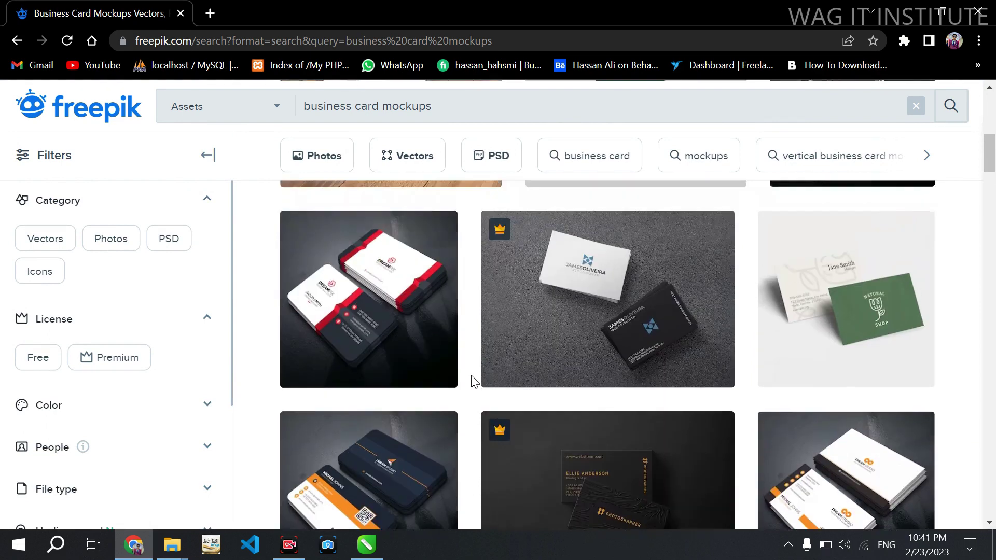
pyautogui.scroll(3, 514, 336)
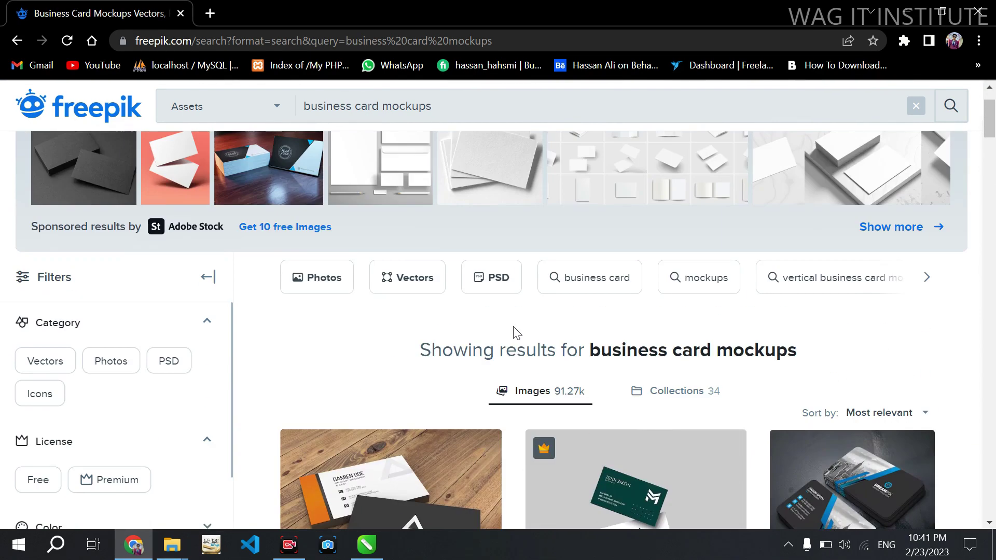
pyautogui.scroll(-5, 513, 332)
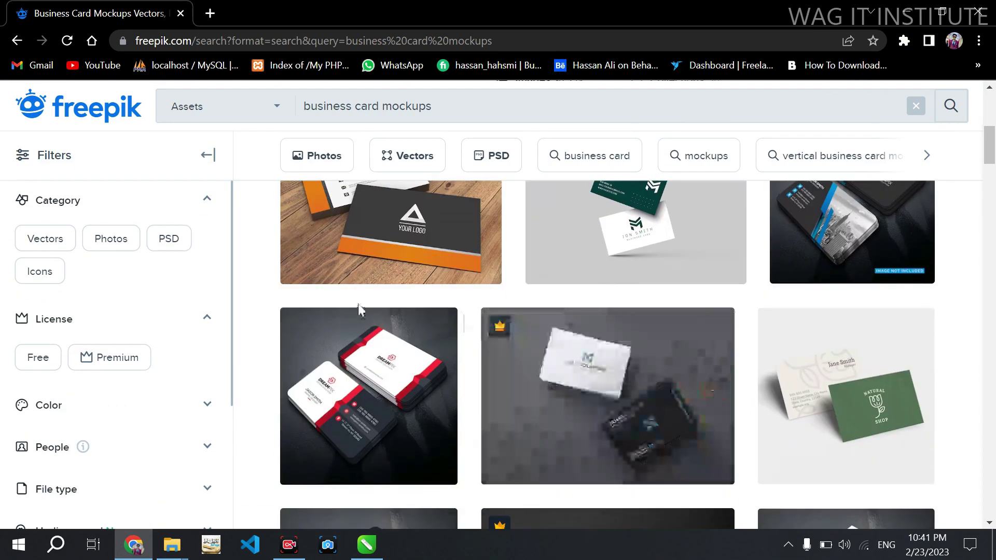
pyautogui.scroll(4, 253, 292)
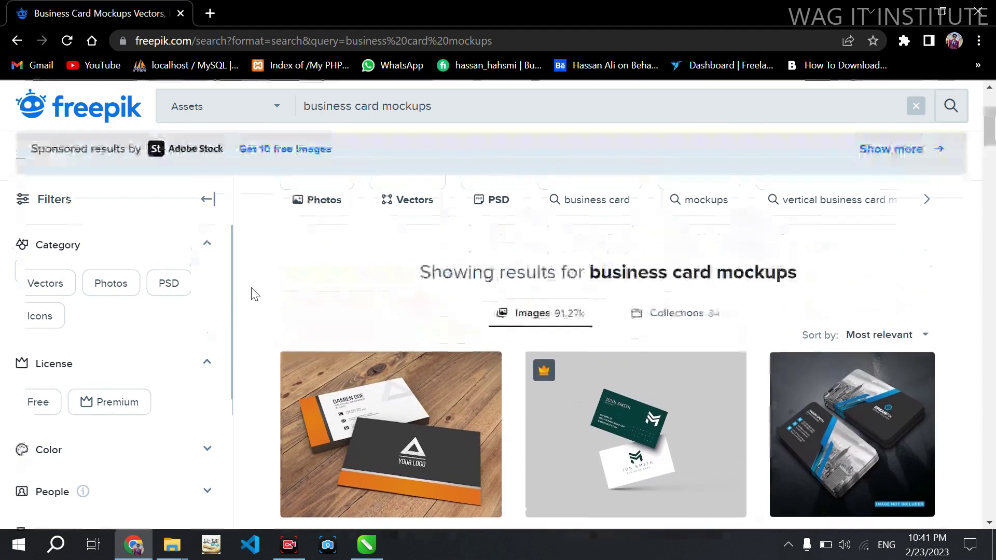
pyautogui.scroll(-3, 253, 291)
pyautogui.moveTo(391, 279)
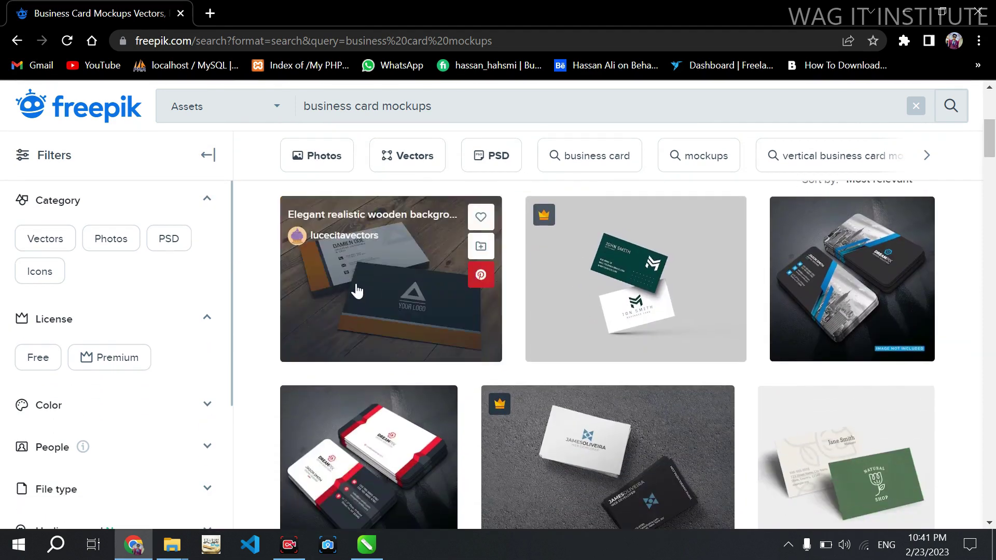
# Open the wooden-table card mockup in a new tab and download its 87.49 MB zip via IDM.
pyautogui.rightClick(378, 262)
pyautogui.click(386, 271)
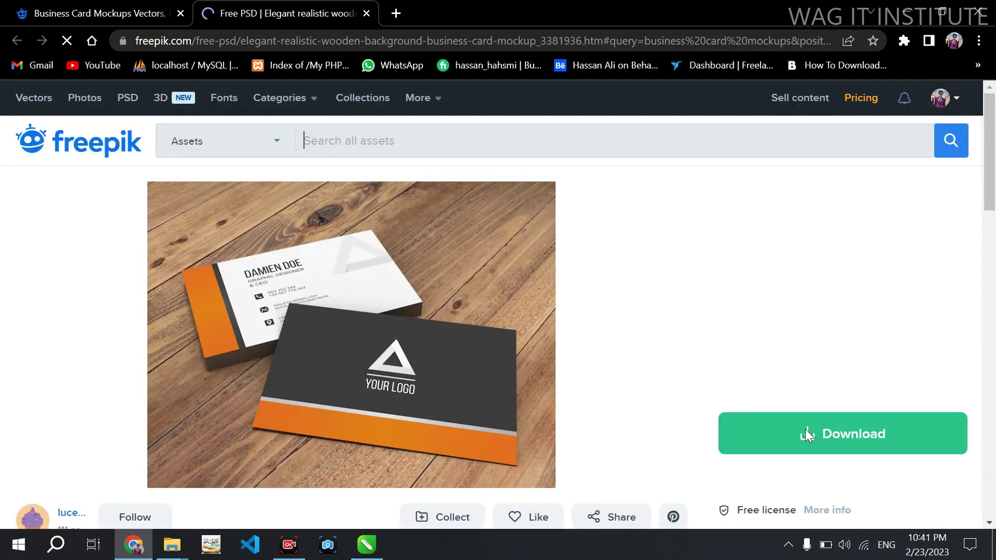
pyautogui.click(903, 438)
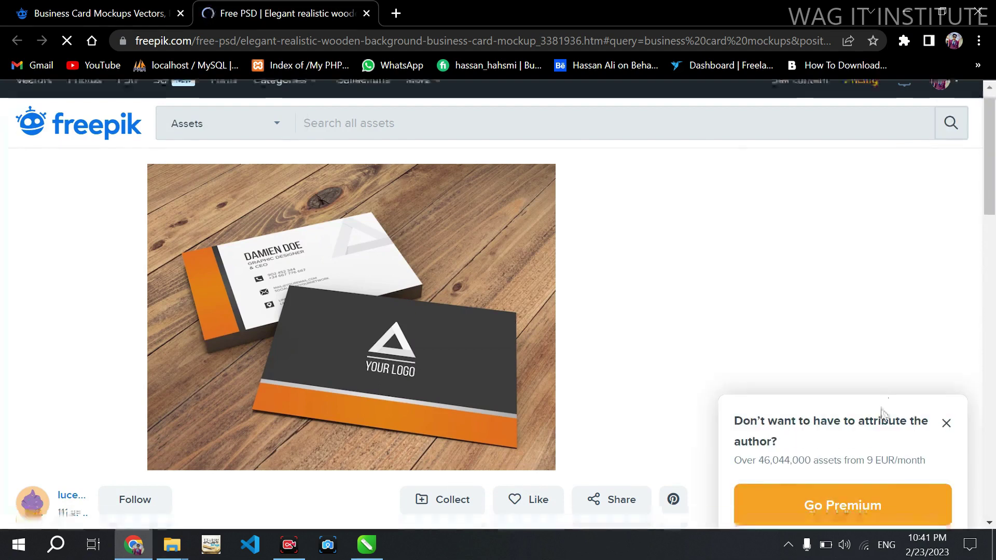
pyautogui.scroll(-3, 882, 413)
pyautogui.scroll(-2, 879, 415)
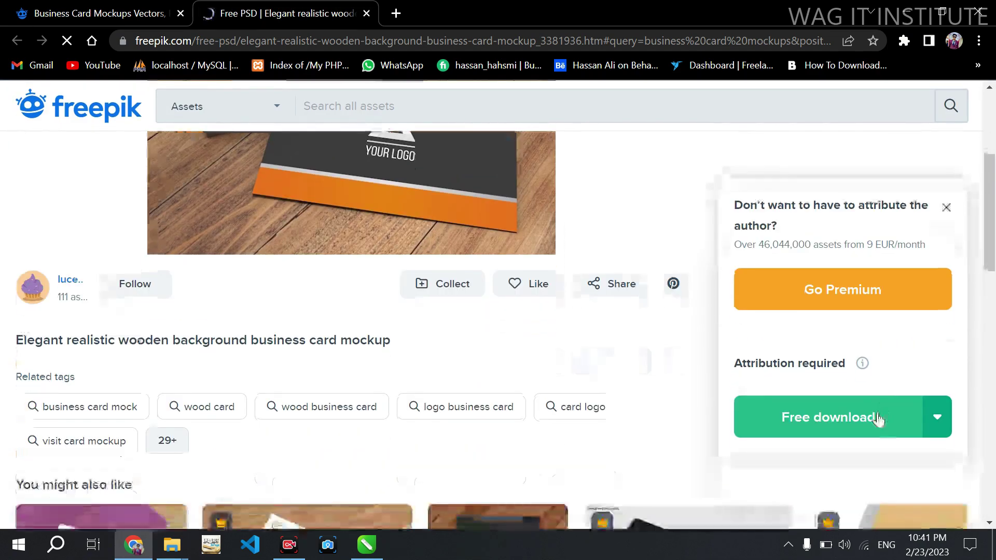
pyautogui.click(827, 424)
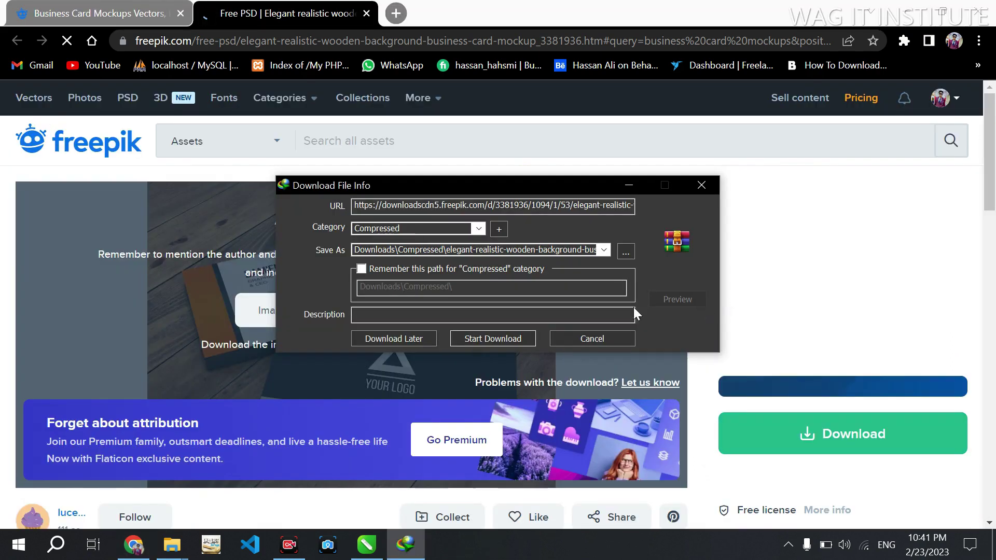
pyautogui.click(502, 339)
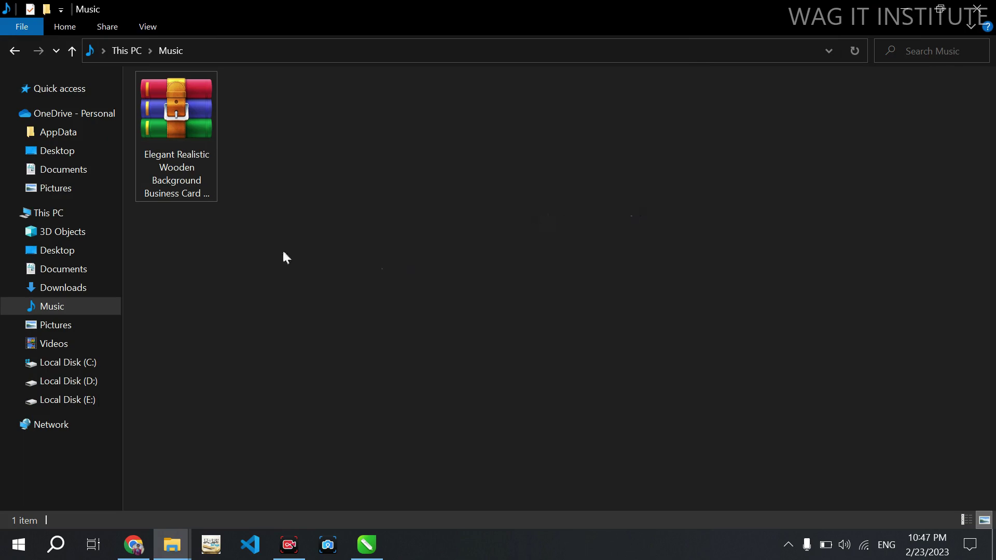
# Extract the mockup archive into its own folder, open it and select 53.jpg.
pyautogui.click(195, 153)
pyautogui.rightClick(195, 153)
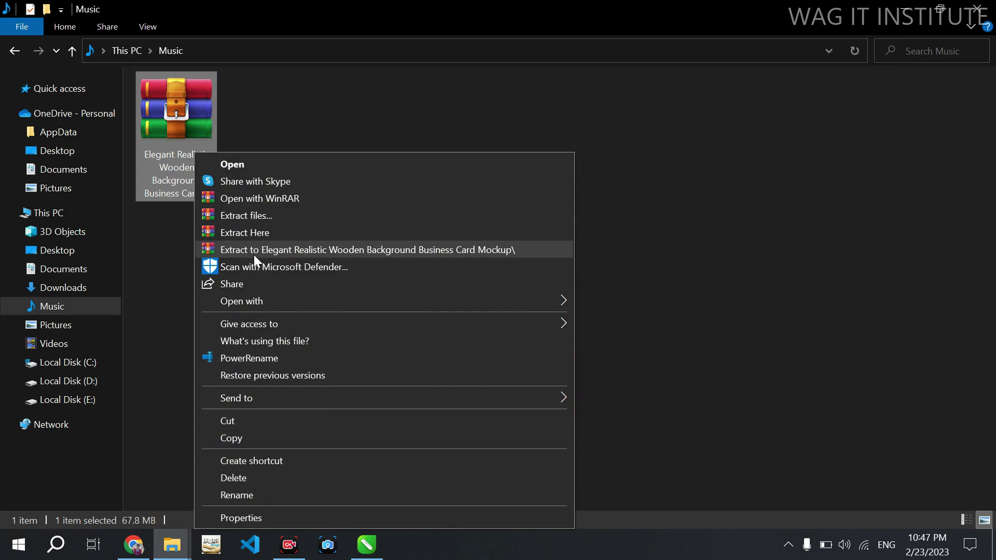
pyautogui.click(254, 254)
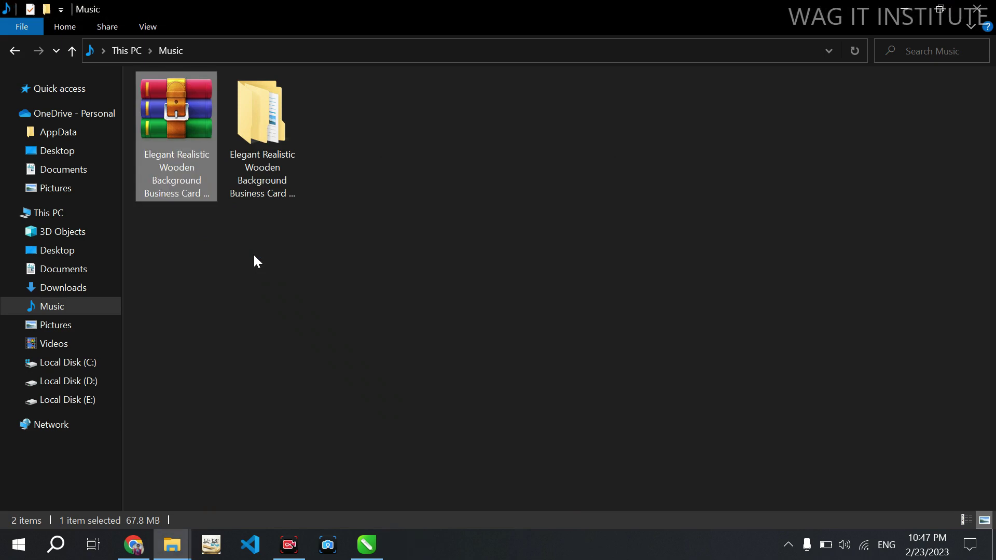
pyautogui.doubleClick(259, 138)
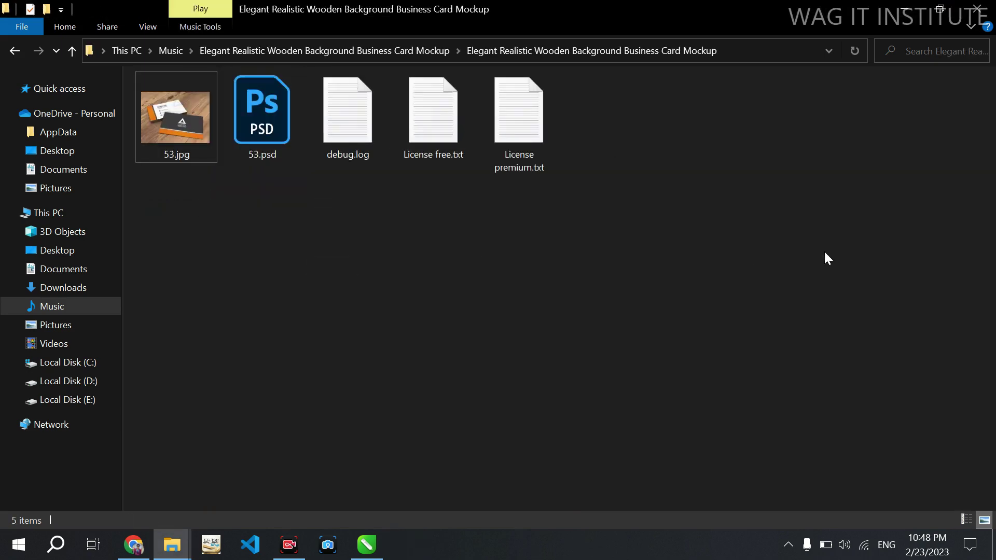
pyautogui.click(153, 135)
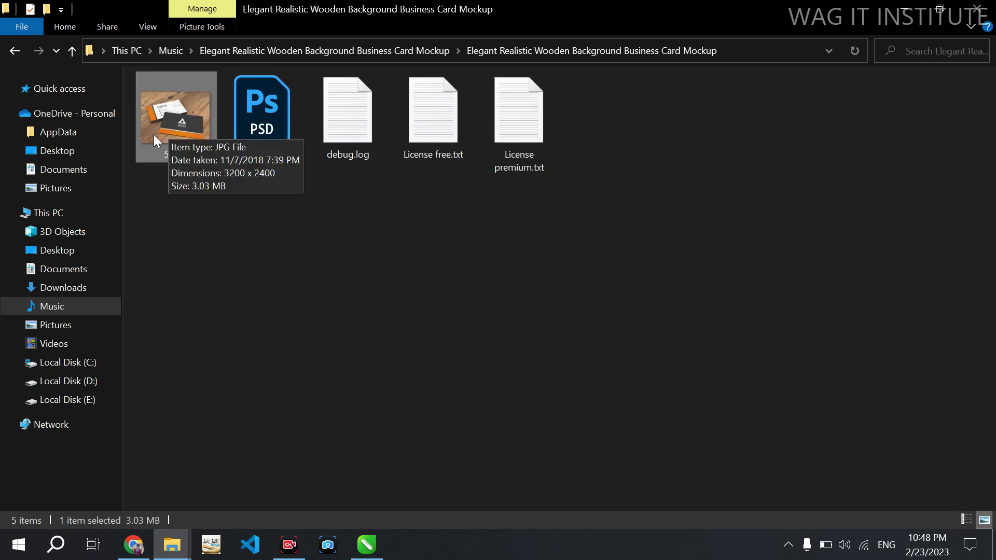
# Preview 53.jpg in Photos, close it, and select 53.psd.
pyautogui.doubleClick(198, 96)
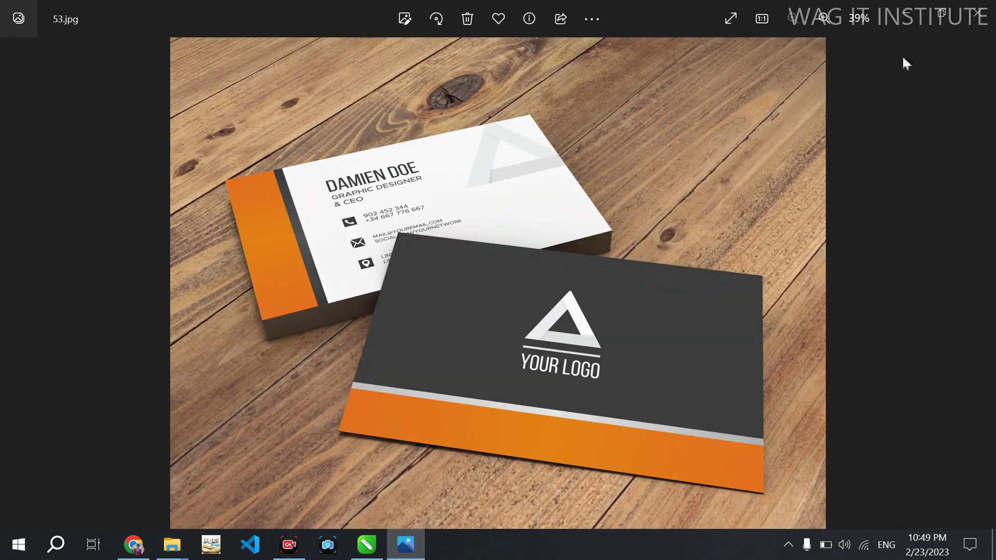
pyautogui.click(978, 13)
pyautogui.click(282, 119)
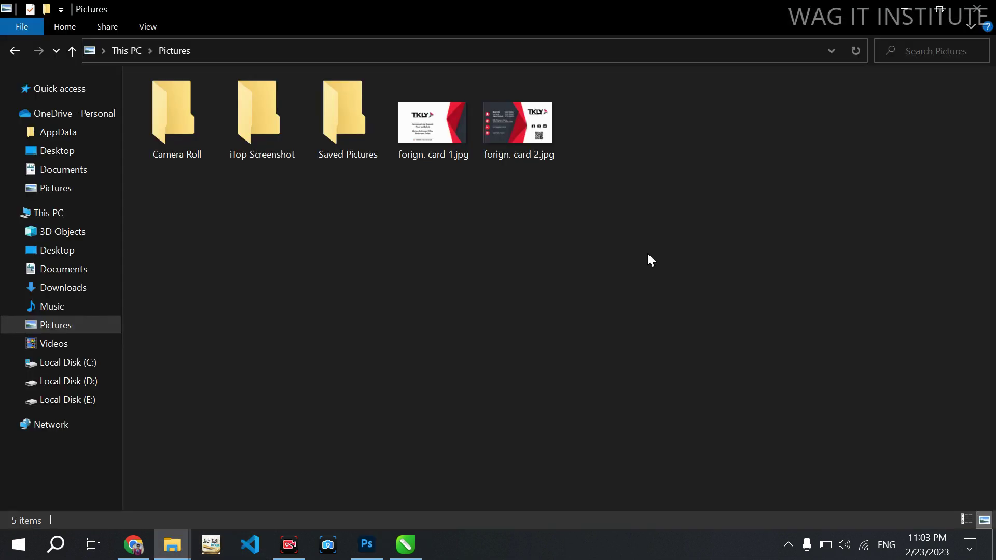
# Look over the two TKLY card JPGs in Pictures, then switch to 53.psd in Photoshop.
pyautogui.moveTo(447, 136); pyautogui.dragTo(442, 164)
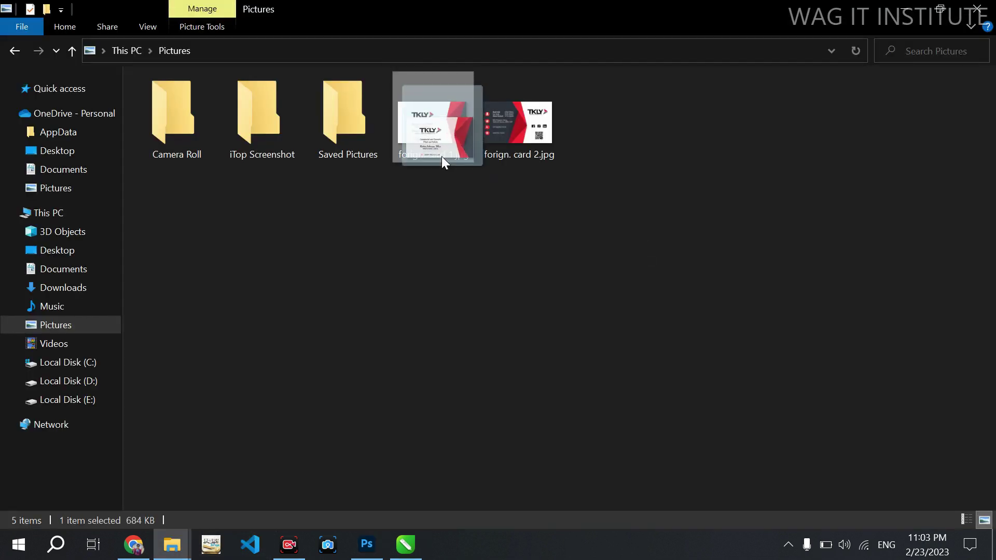
pyautogui.moveTo(527, 138); pyautogui.dragTo(559, 167)
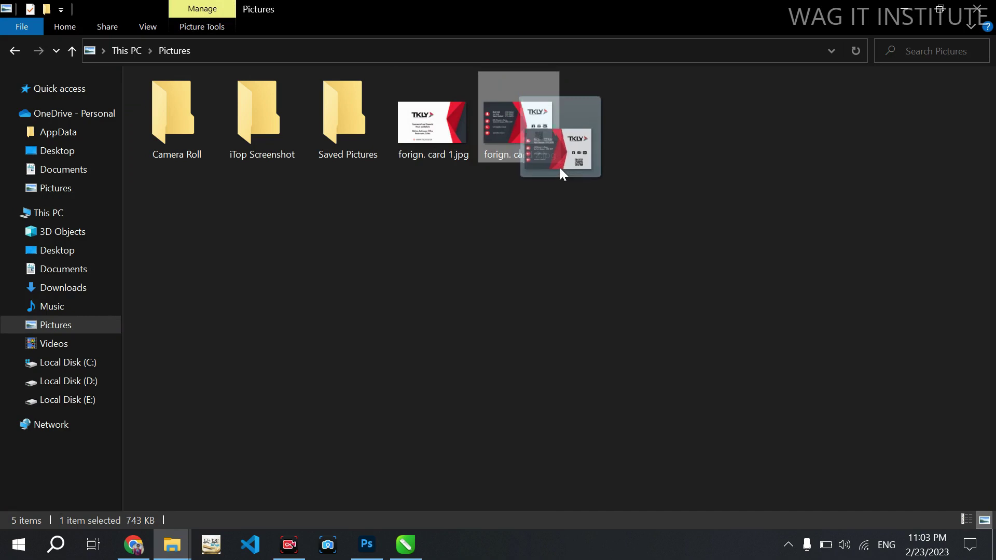
pyautogui.click(560, 205)
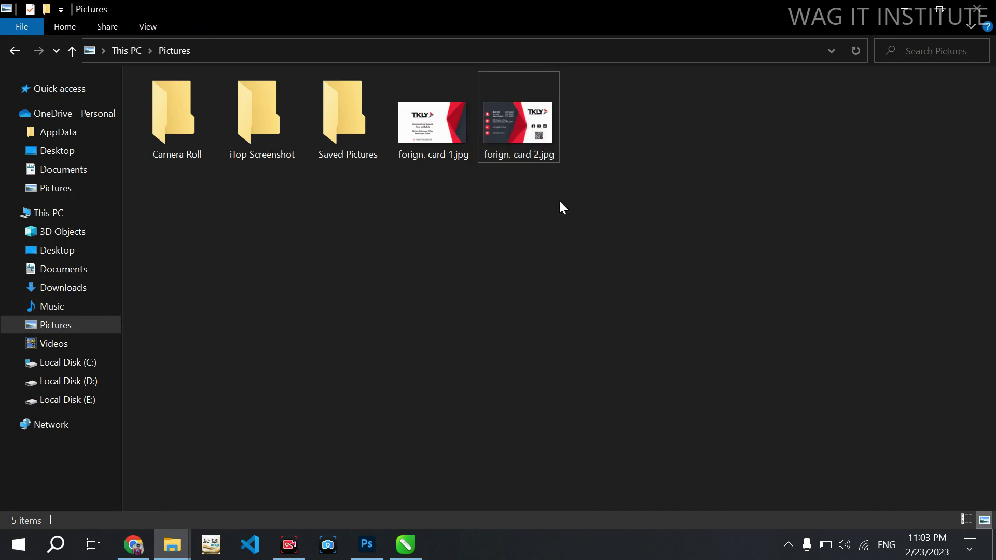
pyautogui.click(370, 550)
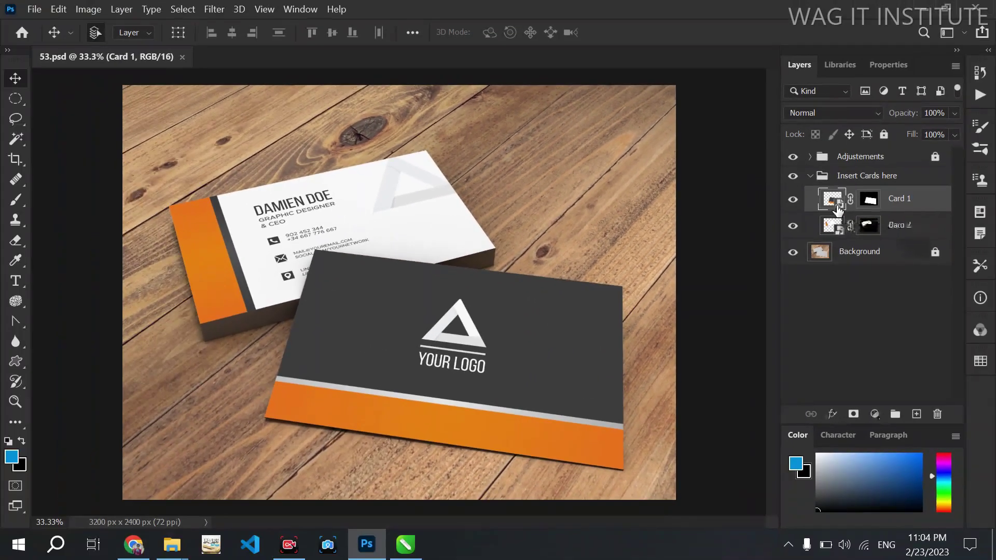
# Edit the Card 1 smart object, open forign. card 1.jpg, and unlock its Background as Layer 0.
pyautogui.doubleClick(839, 207)
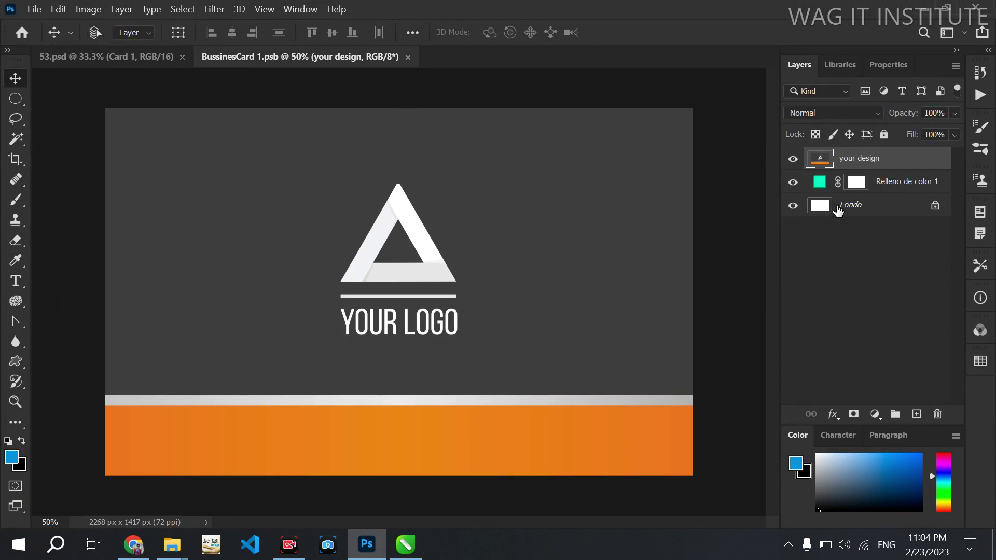
pyautogui.hotkey('ctrl', 'o')
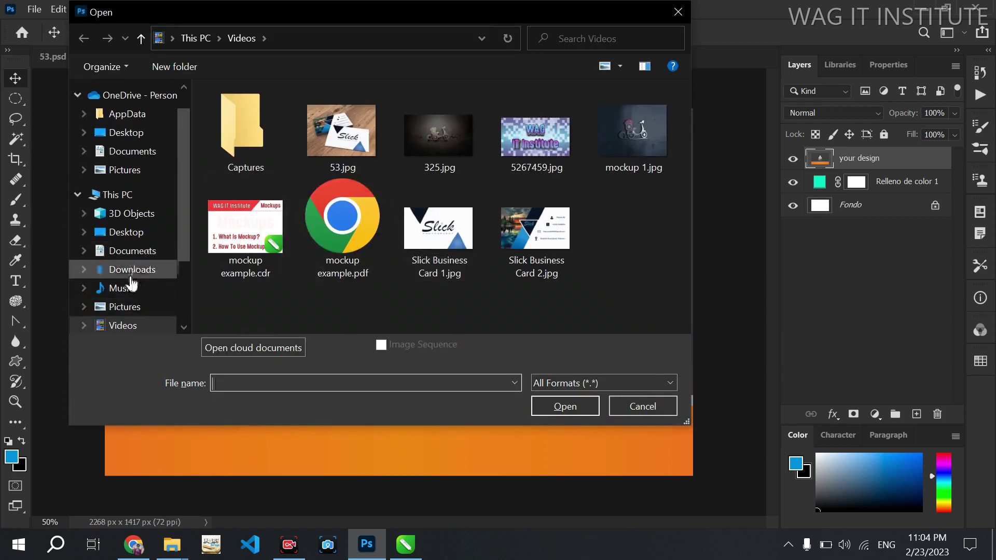
pyautogui.click(127, 307)
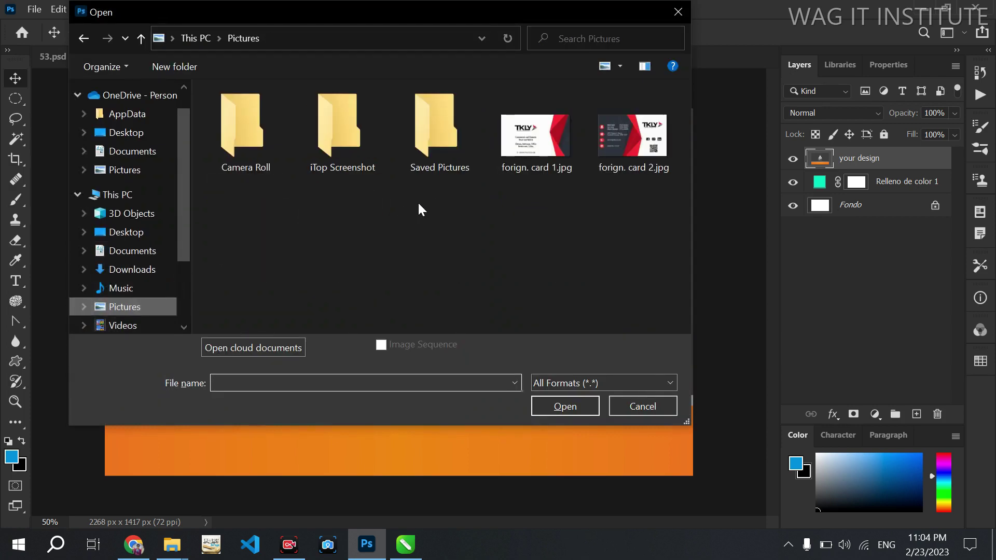
pyautogui.doubleClick(556, 155)
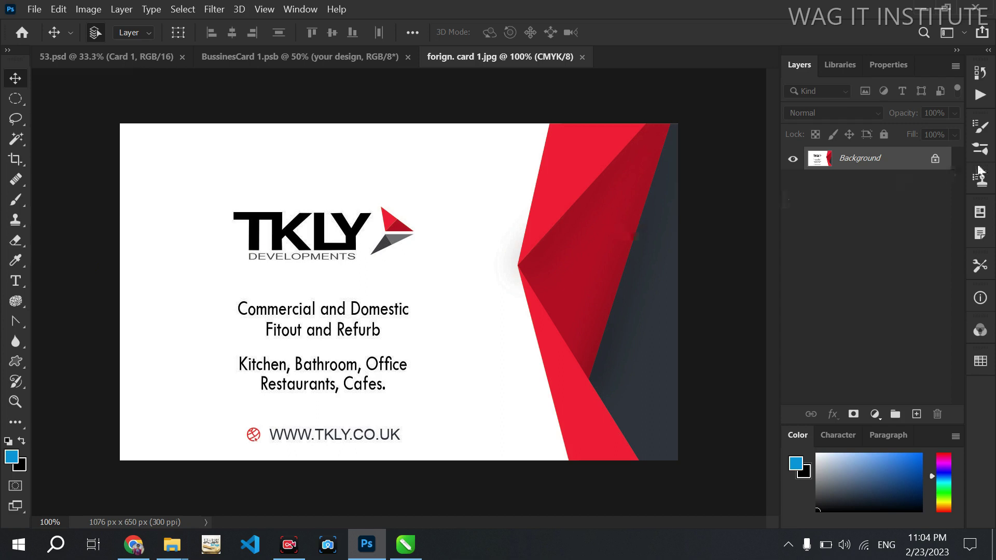
pyautogui.click(934, 159)
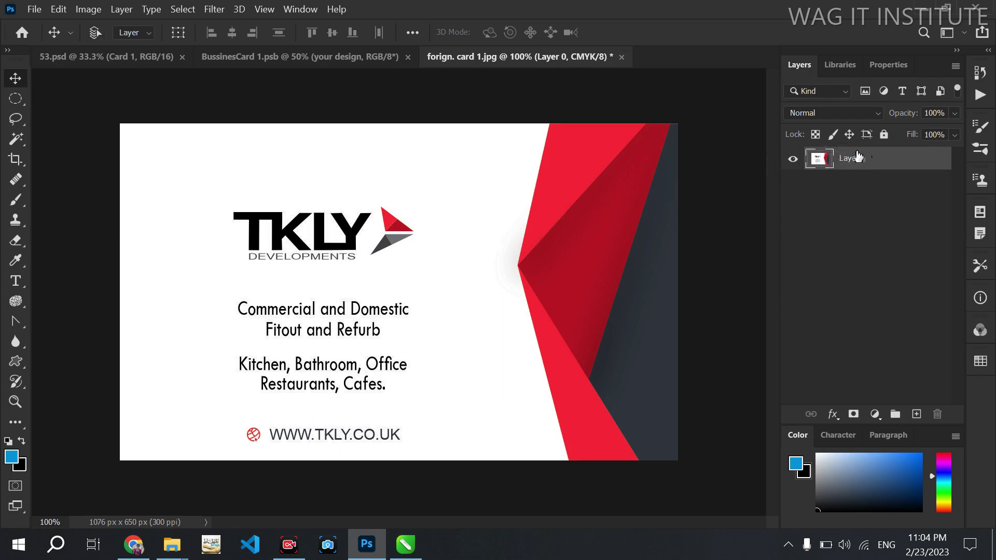
# Paste the TKLY front card into BussinesCard 1.psb, hide template layers, scale it to fill, and save.
pyautogui.click(368, 61)
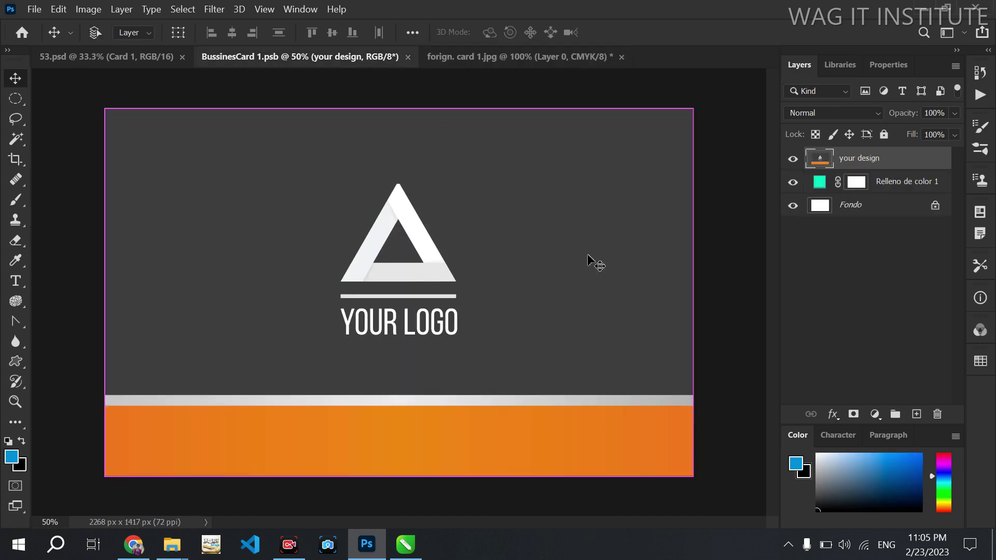
pyautogui.hotkey('ctrl', 'v')
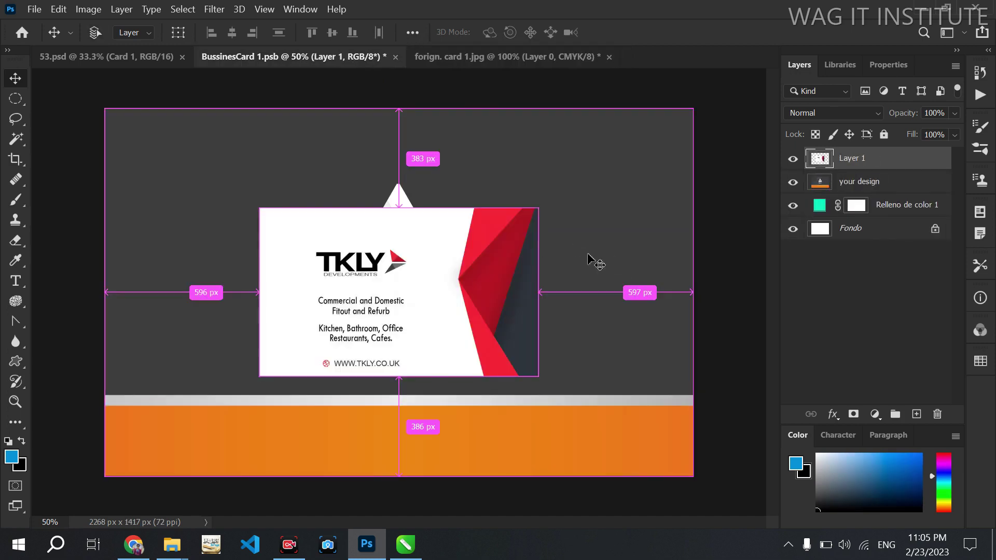
pyautogui.click(793, 183)
pyautogui.moveTo(793, 209); pyautogui.dragTo(792, 228)
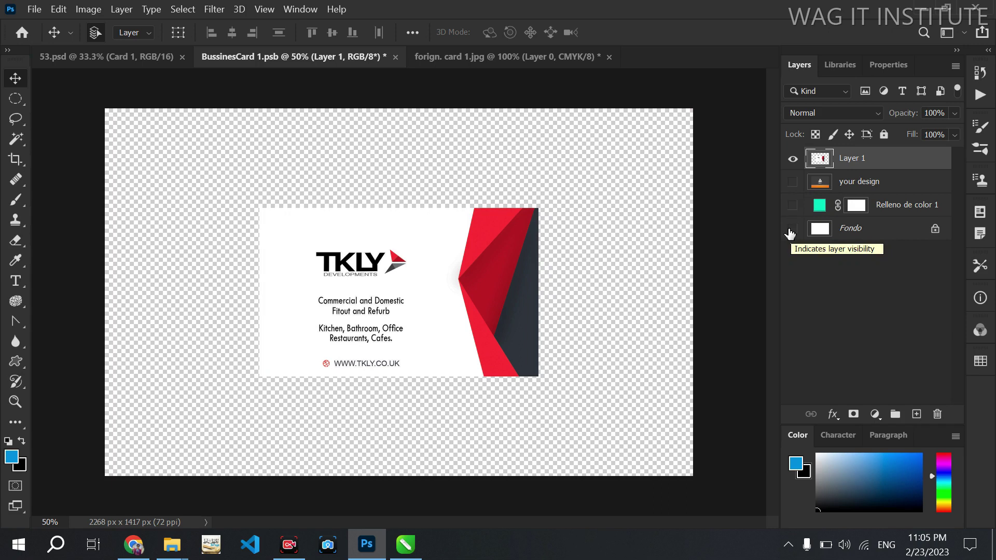
pyautogui.hotkey('ctrl', 't')
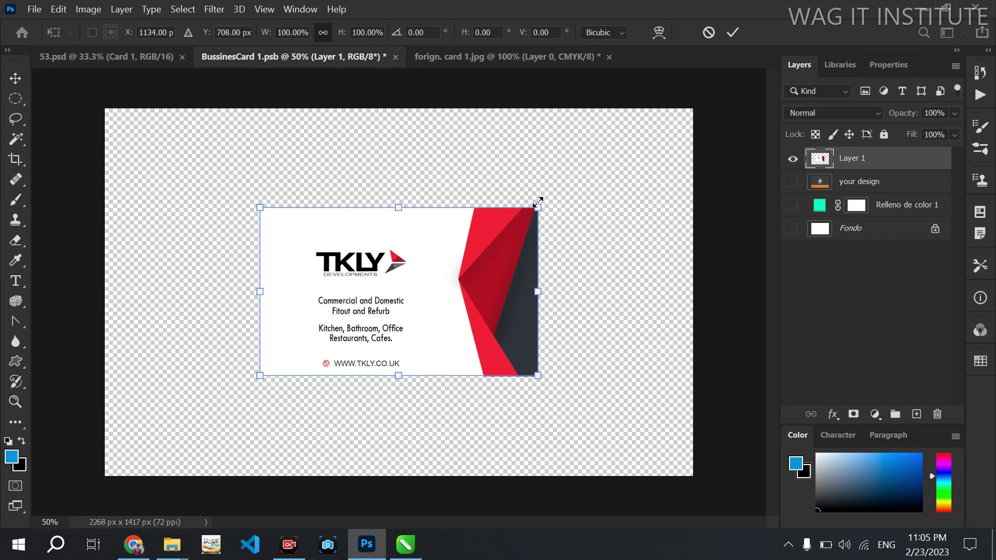
pyautogui.moveTo(537, 202); pyautogui.dragTo(704, 107)
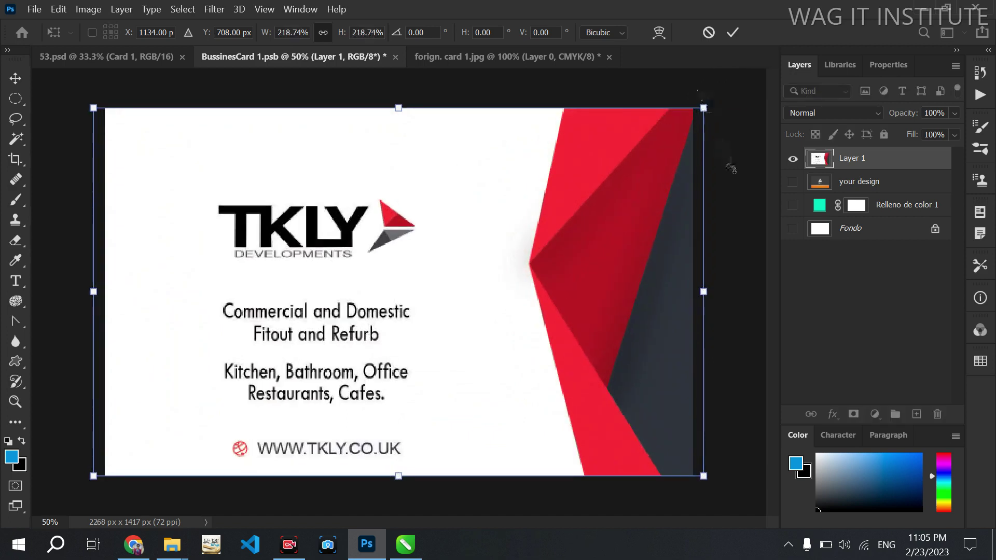
pyautogui.press('Return')
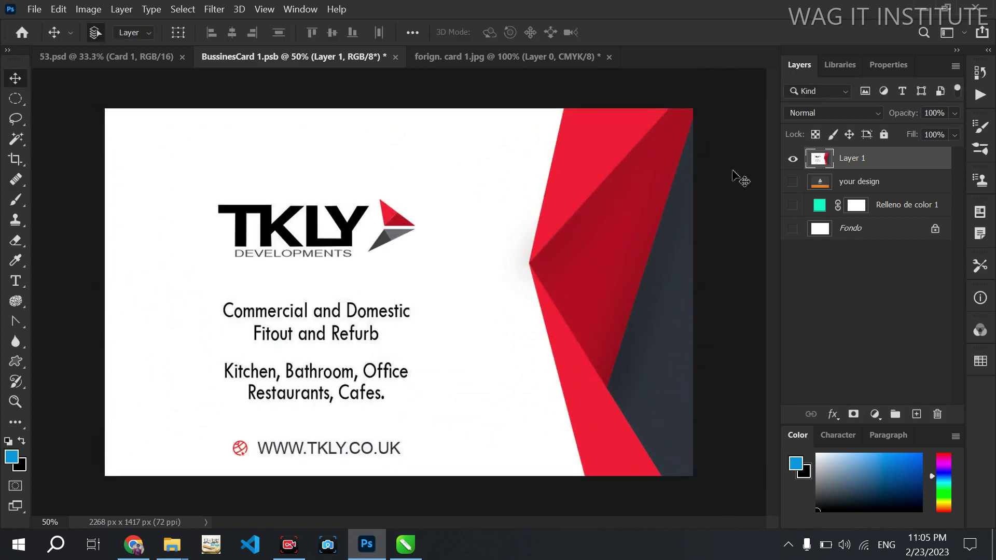
pyautogui.hotkey('ctrl', 's')
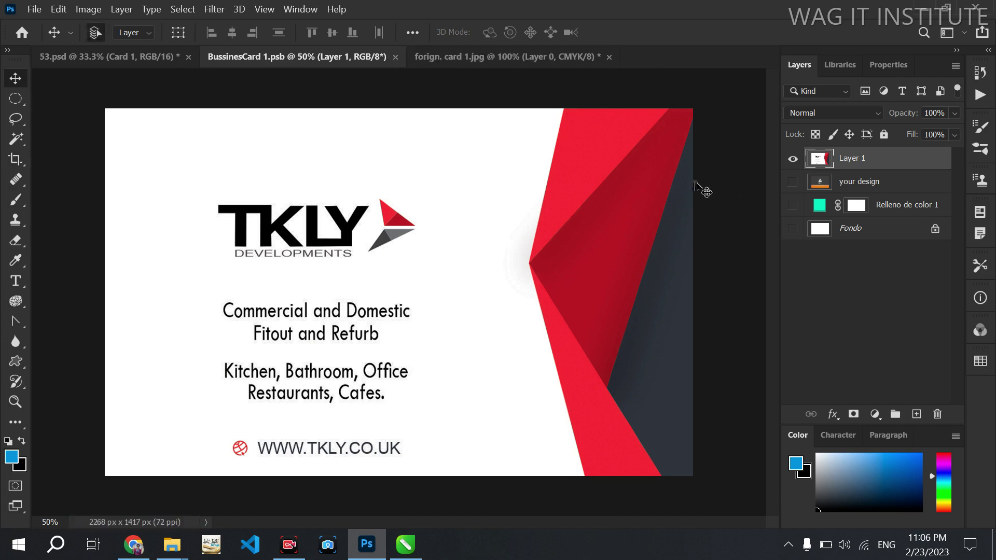
# Close BussinesCard 1.psb and forign. card 1.jpg, discarding the JPG's changes, leaving 53.psd open.
pyautogui.click(122, 60)
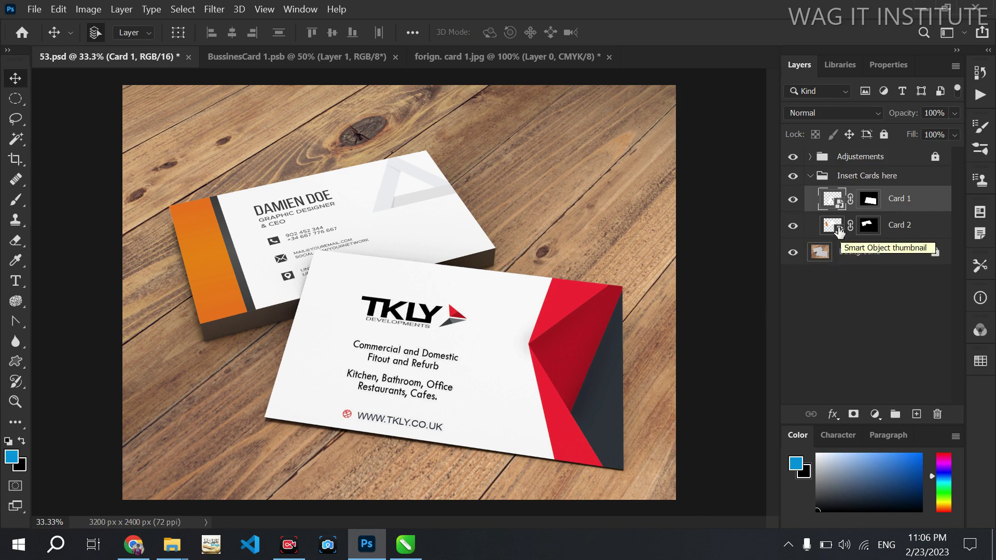
pyautogui.click(395, 57)
pyautogui.click(402, 57)
pyautogui.click(543, 226)
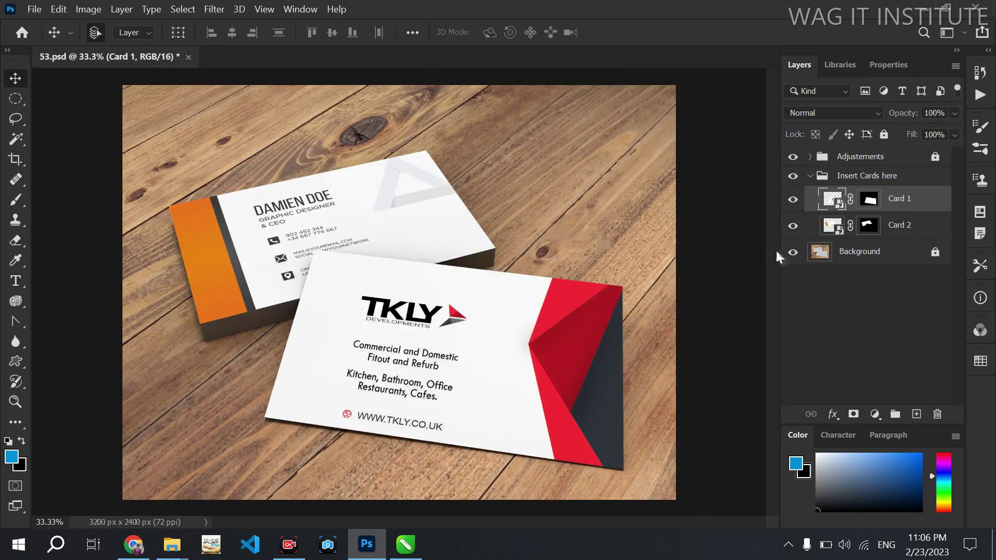
# Paste the TKLY back card from forign. card 2.jpg into the Card 2 smart object.
pyautogui.doubleClick(832, 226)
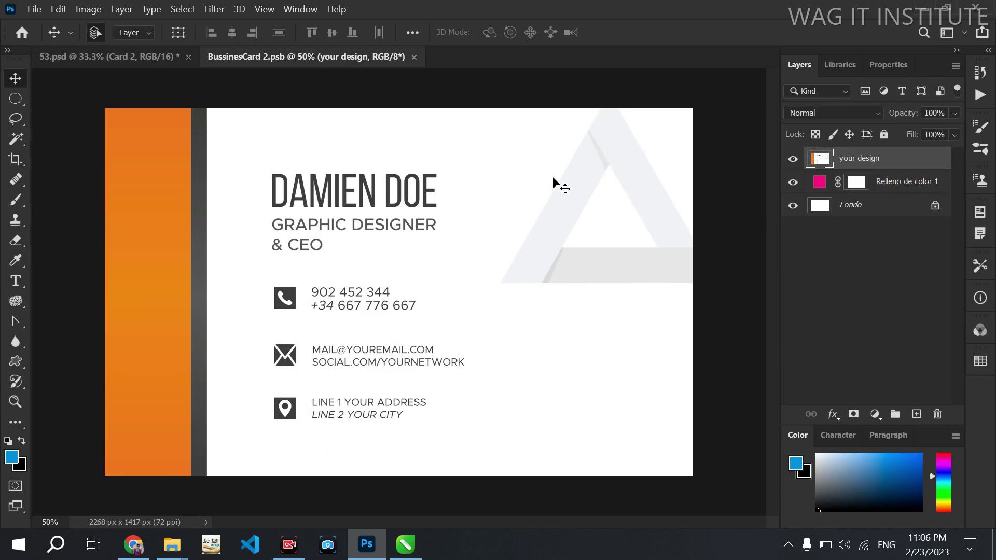
pyautogui.hotkey('ctrl', 'o')
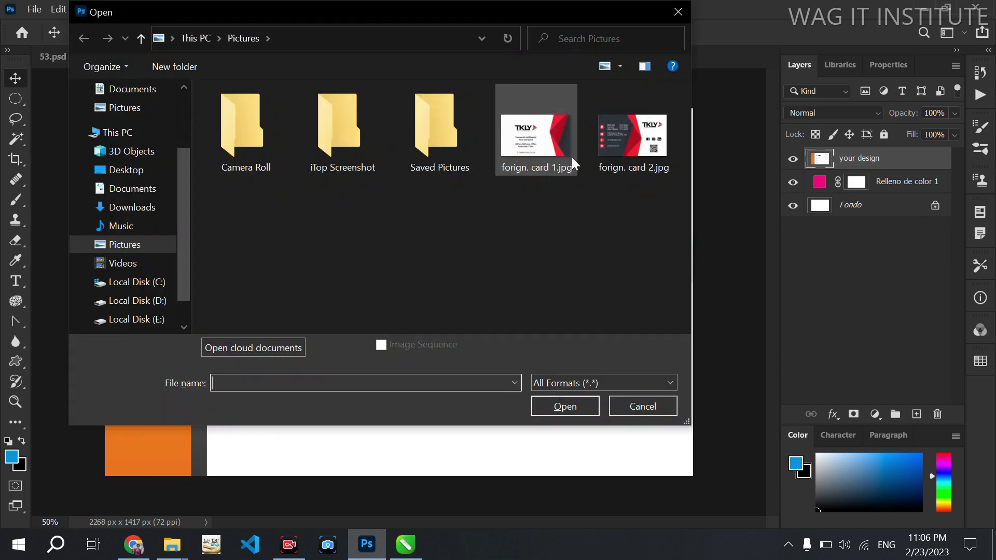
pyautogui.doubleClick(632, 137)
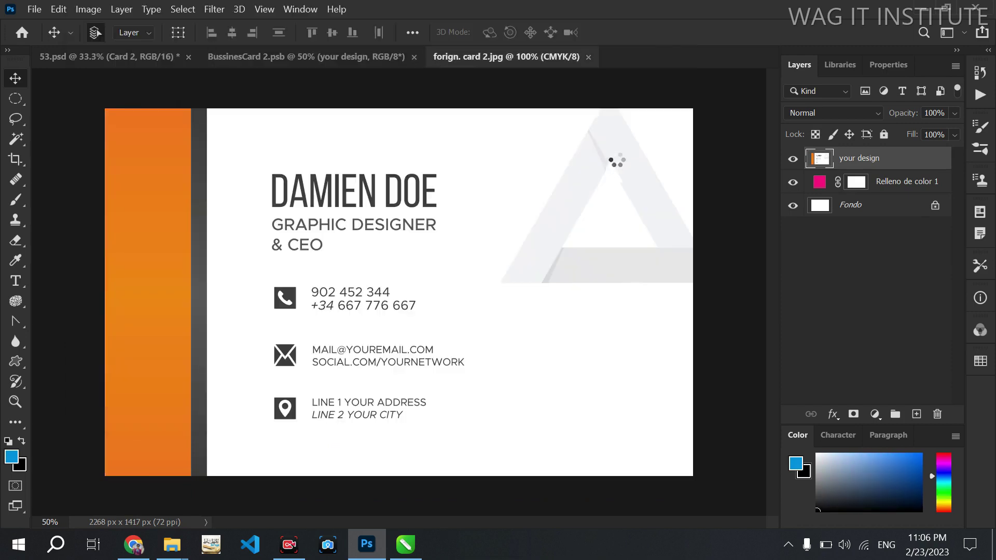
pyautogui.click(934, 159)
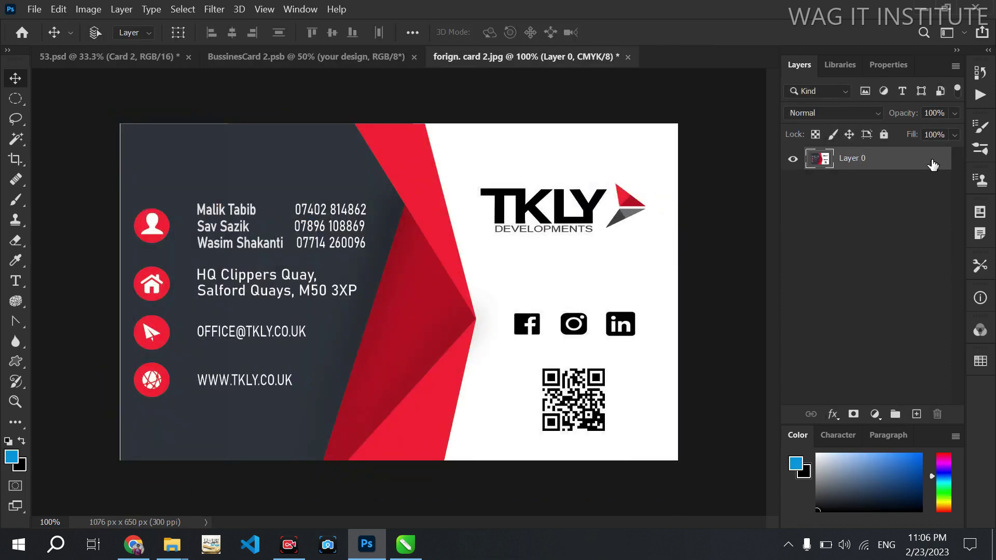
pyautogui.click(363, 57)
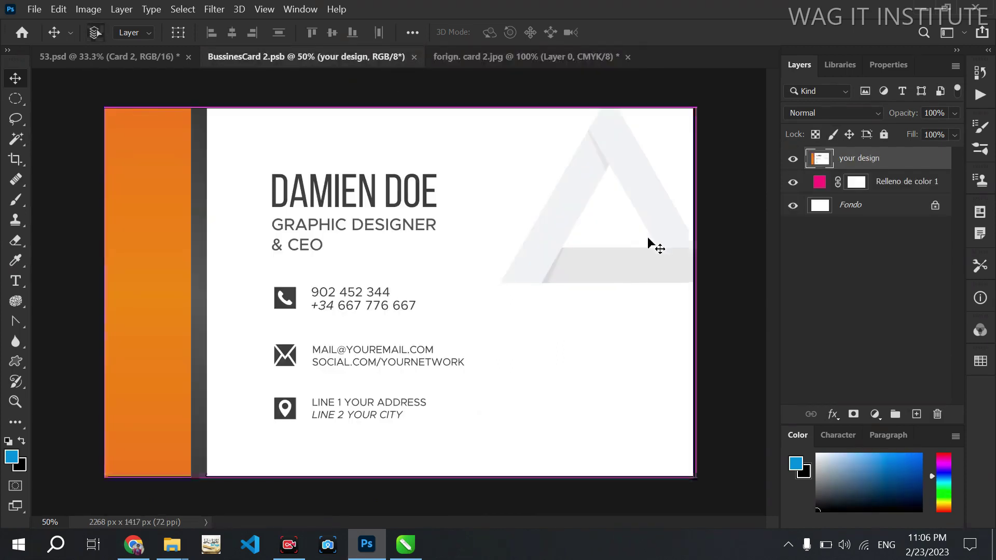
pyautogui.hotkey('ctrl', 'v')
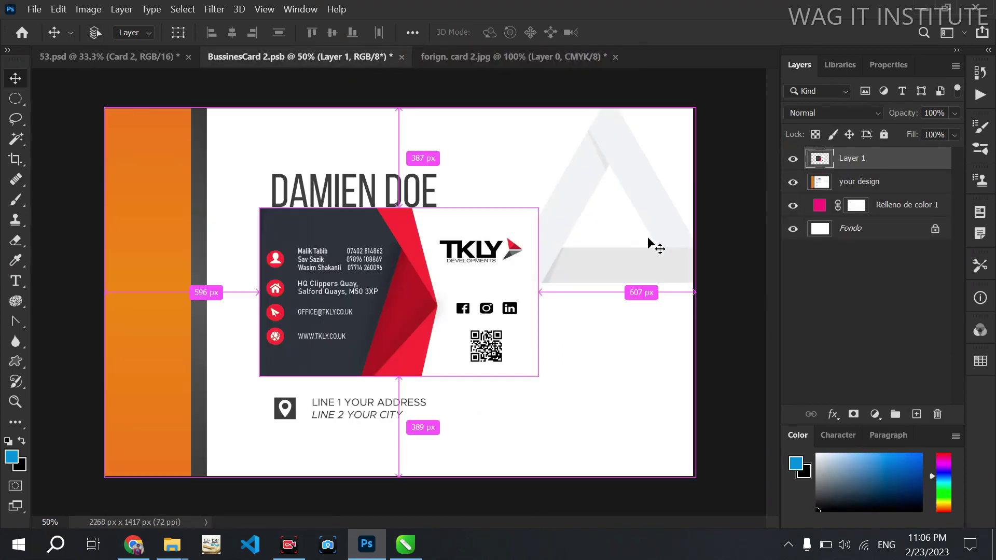
# Hide the your design, Relleno de color 1 and Fondo layers, enlarge the card to fill, and save.
pyautogui.click(793, 181)
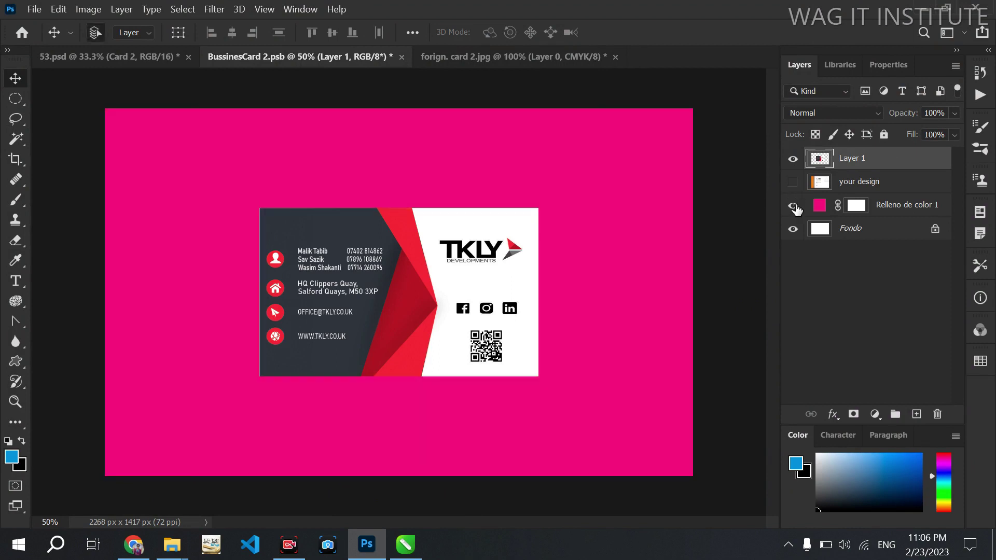
pyautogui.click(793, 205)
pyautogui.click(793, 229)
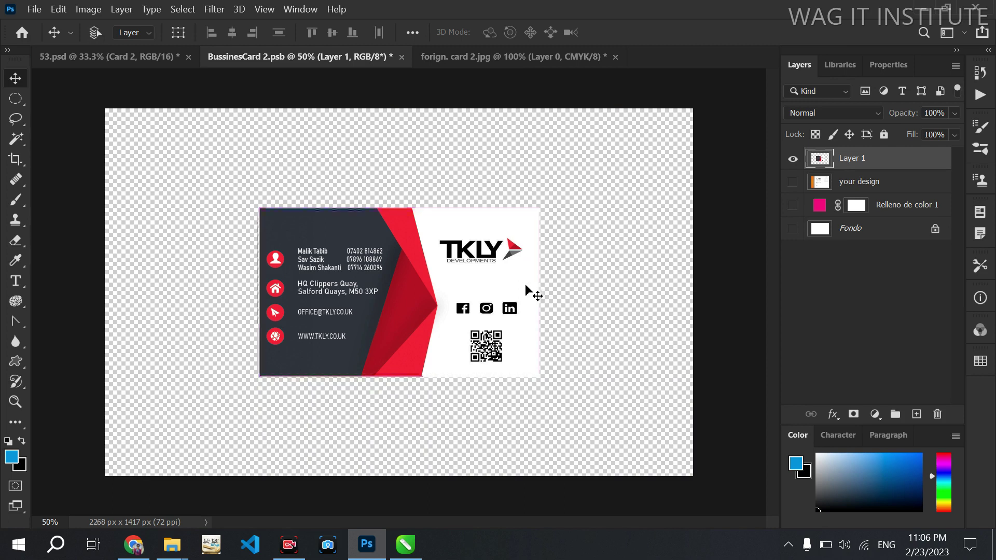
pyautogui.hotkey('ctrl', 't')
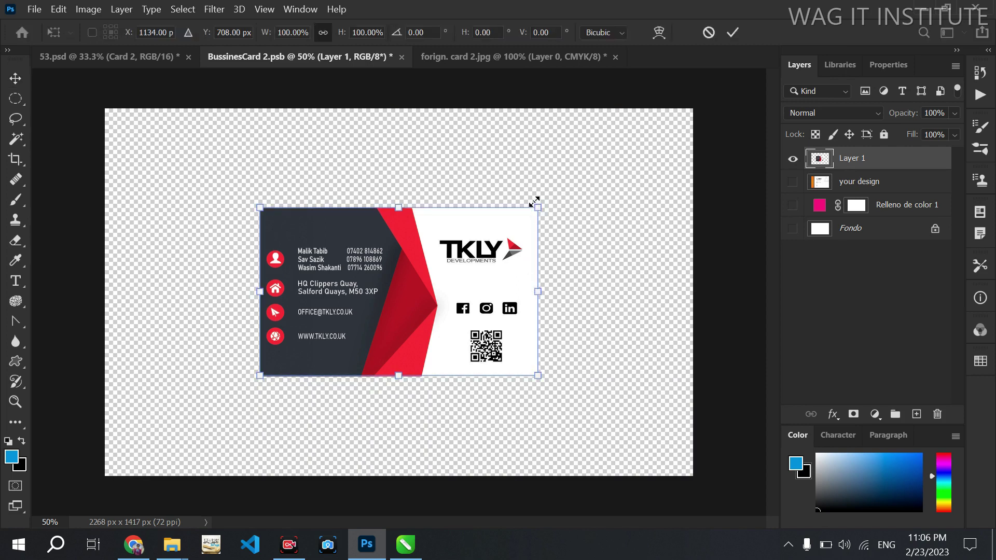
pyautogui.moveTo(535, 201); pyautogui.dragTo(703, 106)
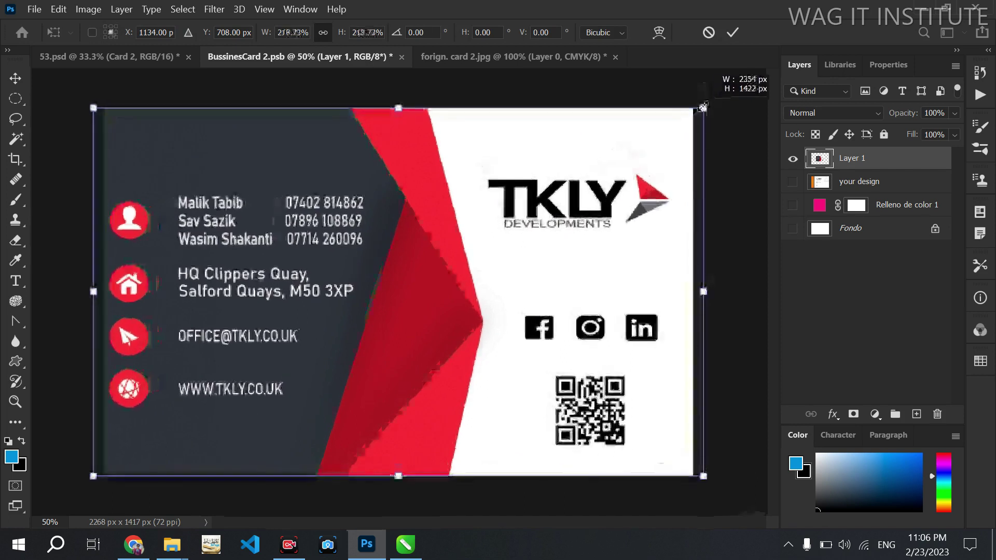
pyautogui.press('Return')
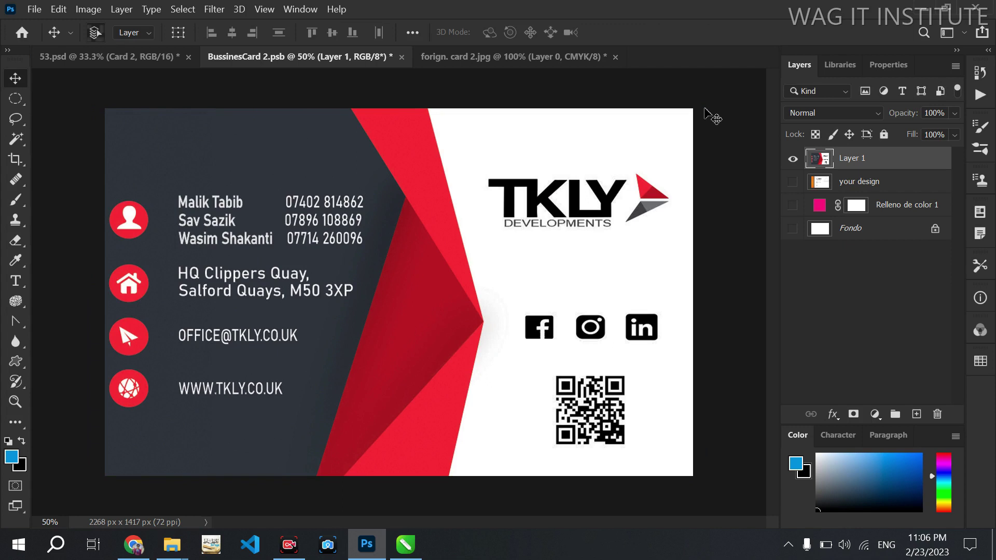
pyautogui.hotkey('ctrl', 's')
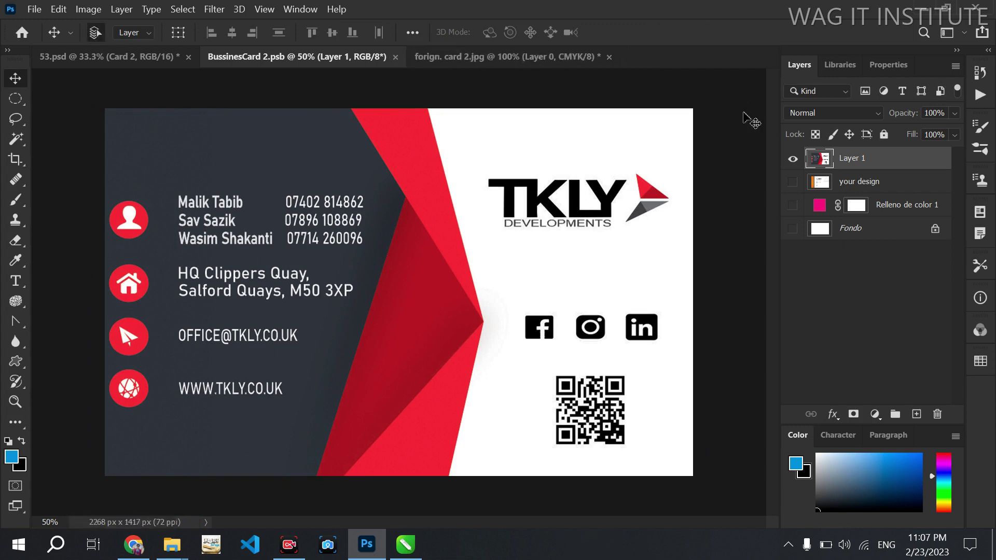
# Save the 53.psd mockup as JPEG 53.jpg in Pictures at quality 8.
pyautogui.click(144, 54)
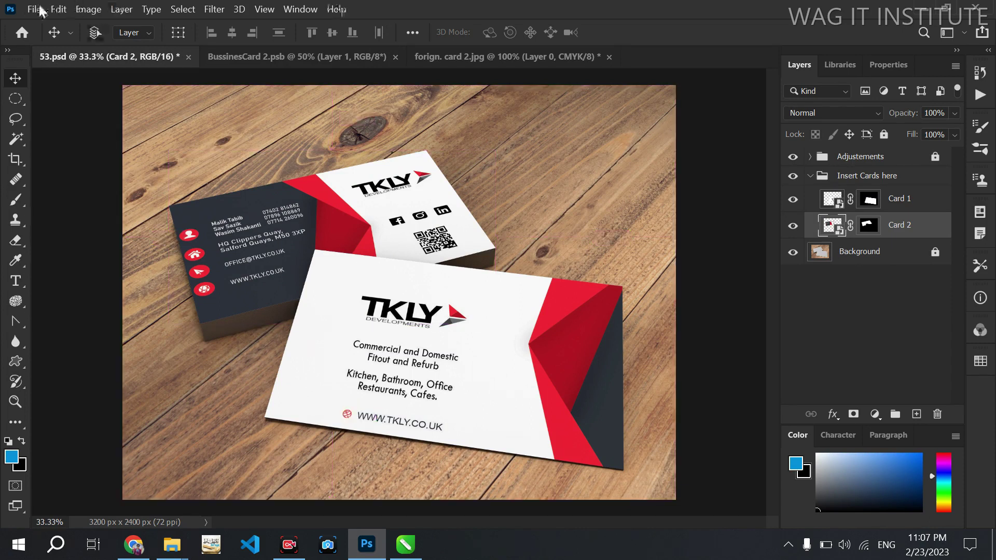
pyautogui.click(34, 9)
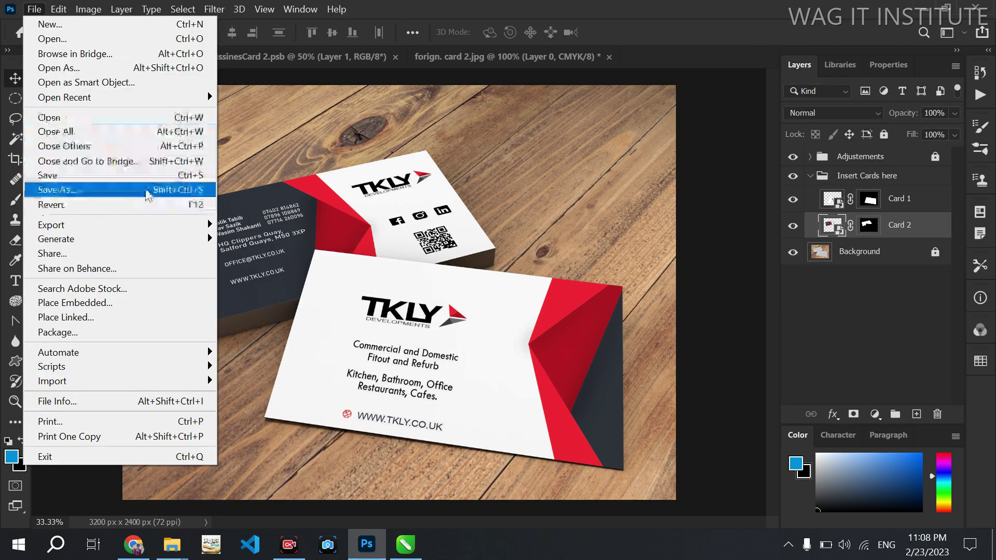
pyautogui.click(155, 194)
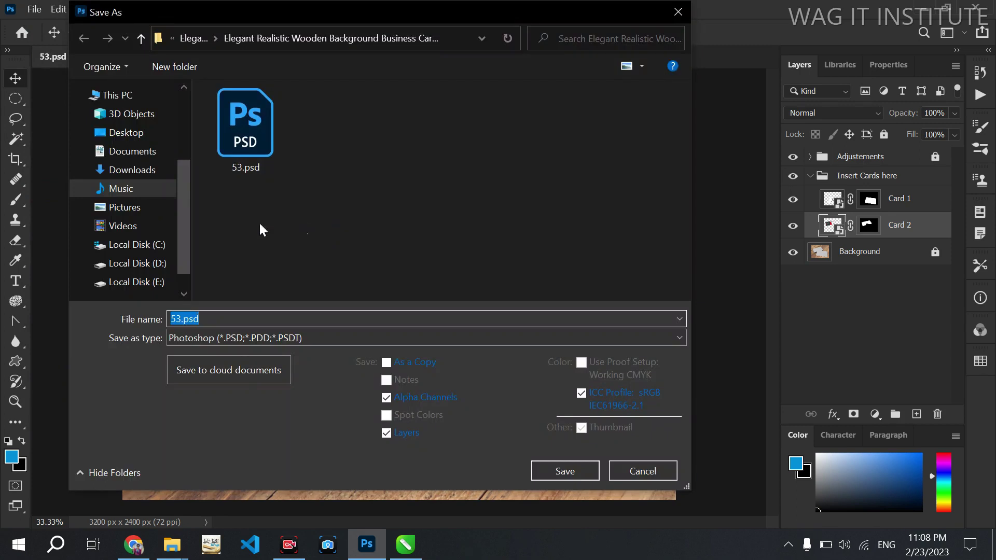
pyautogui.moveTo(123, 226)
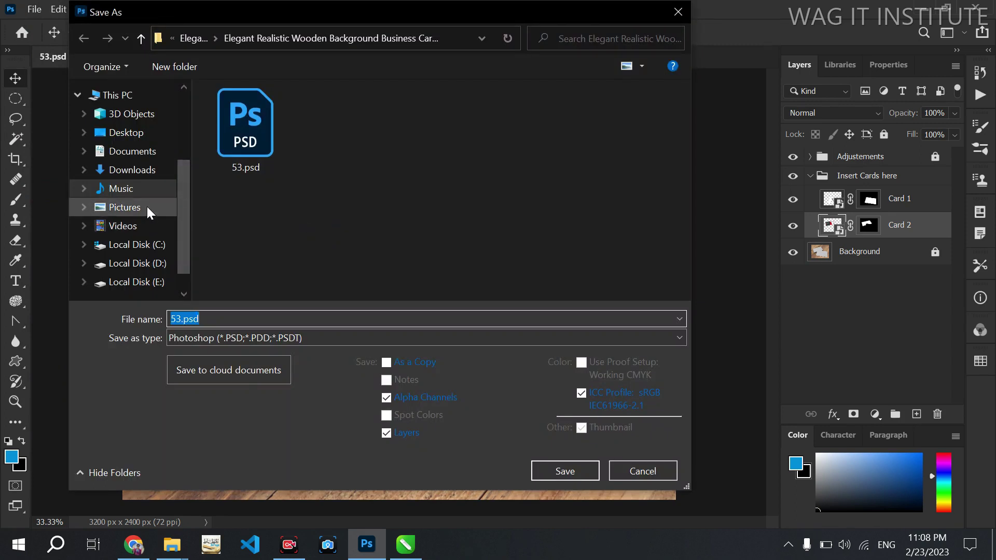
pyautogui.click(149, 212)
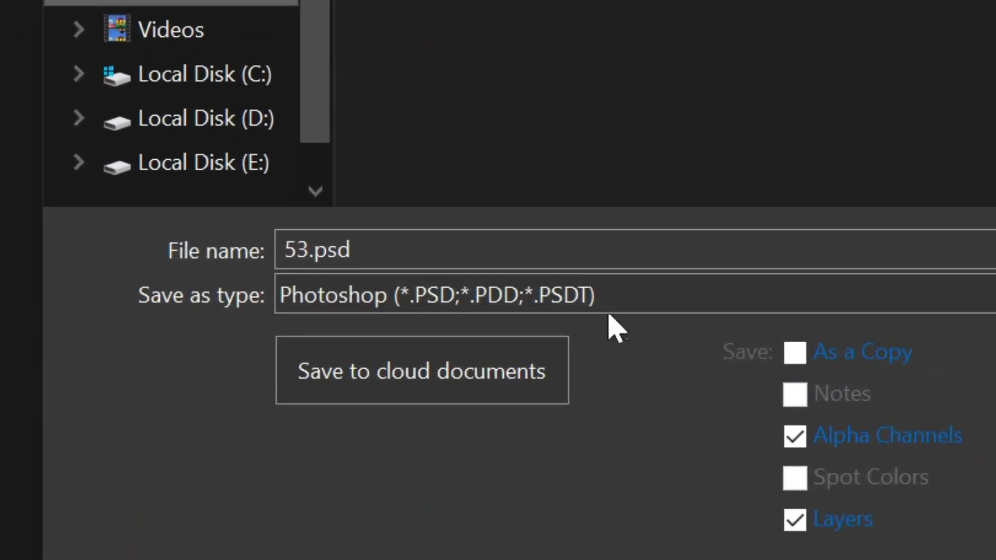
pyautogui.click(610, 315)
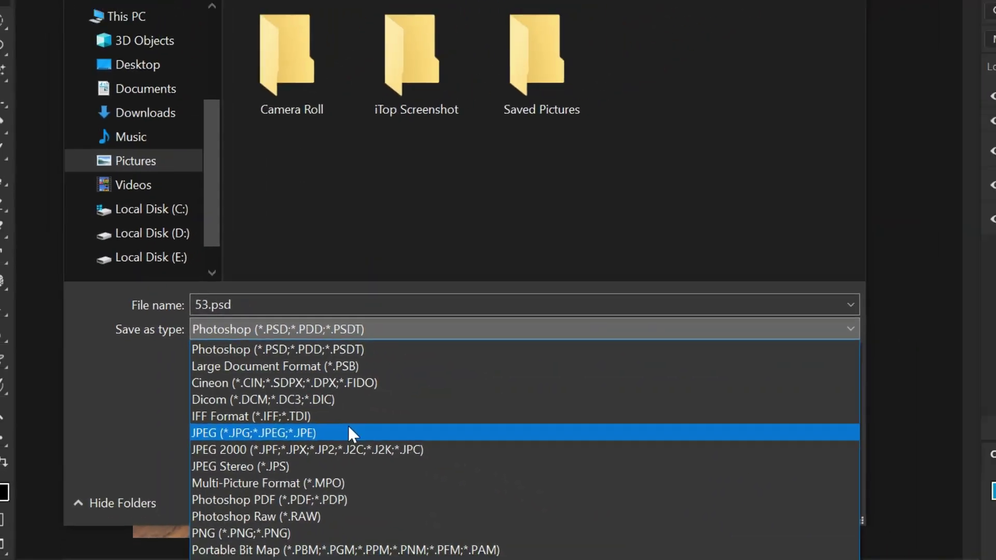
pyautogui.click(349, 432)
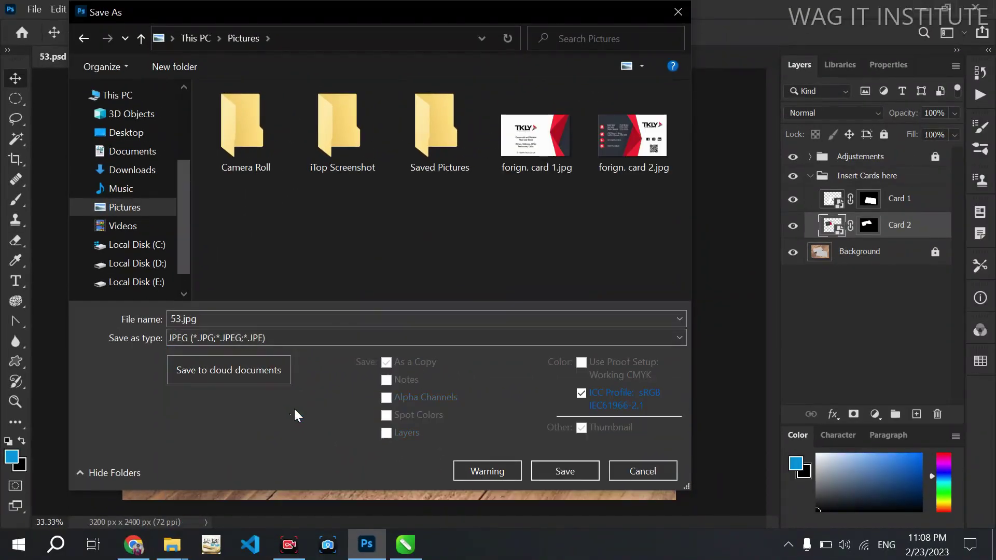
pyautogui.click(579, 473)
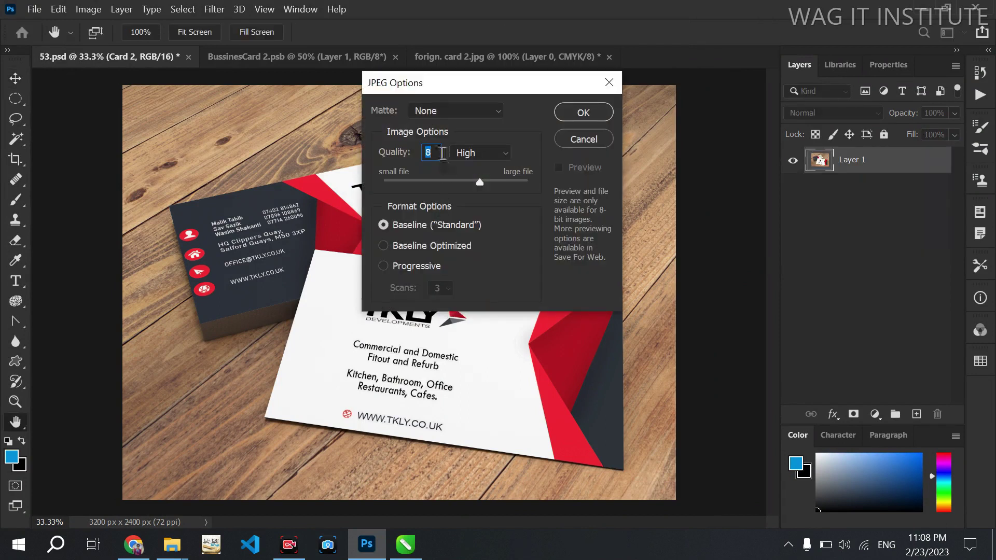
pyautogui.click(433, 153)
pyautogui.doubleClick(433, 153)
pyautogui.click(593, 113)
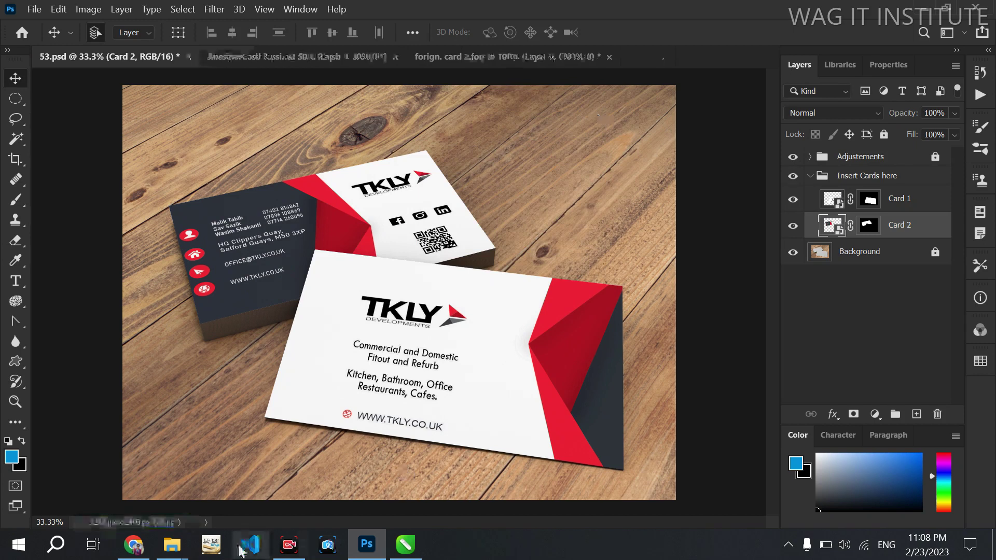
pyautogui.moveTo(172, 543)
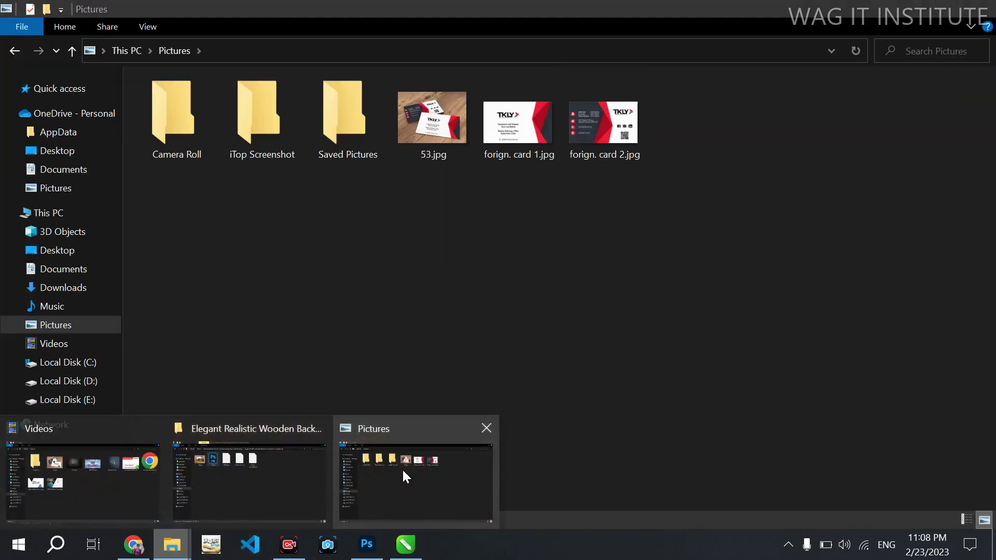
# Refresh the Pictures folder and open 53.jpg in Photos.
pyautogui.click(403, 468)
pyautogui.rightClick(585, 206)
pyautogui.click(631, 268)
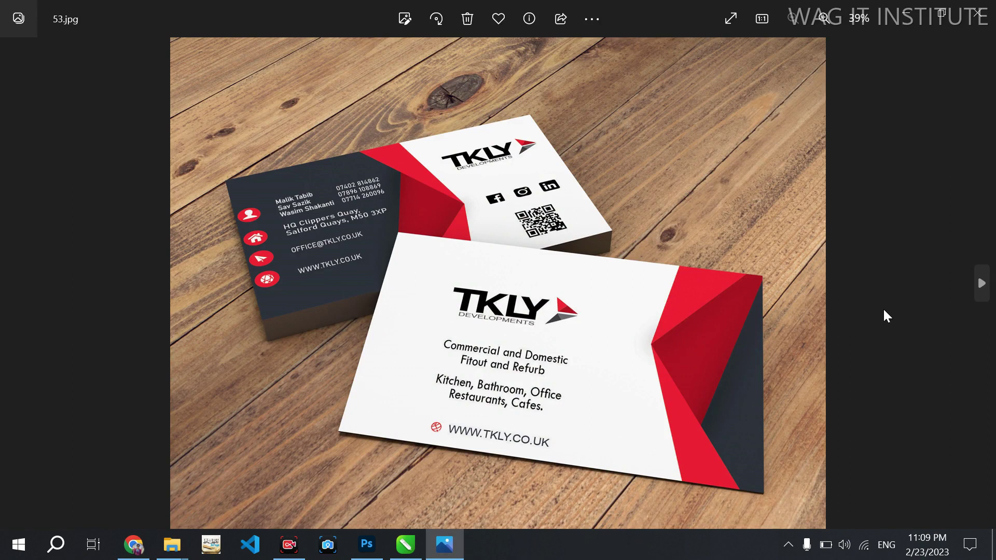